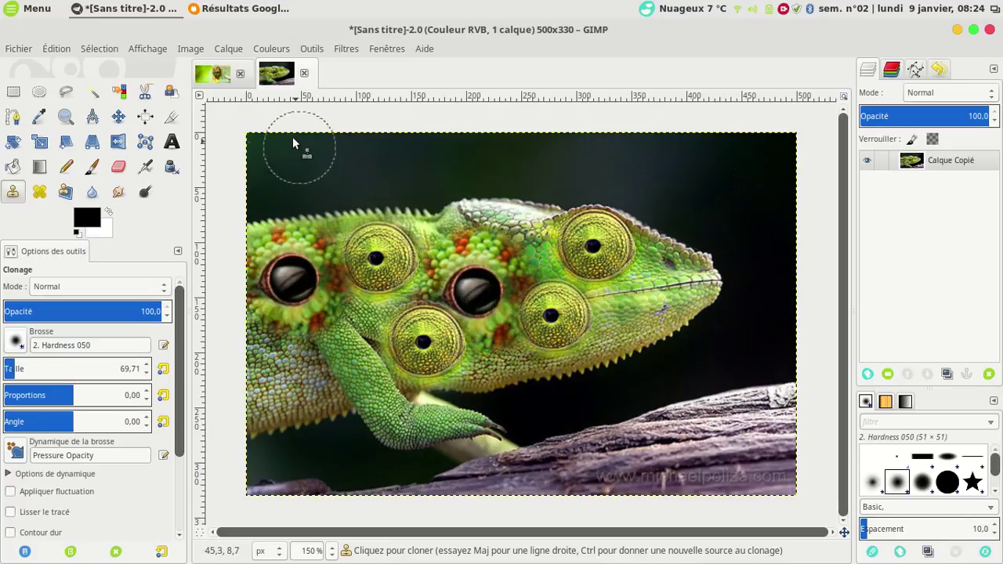
Step: Switch to the 660x330 chameleon eye close-up image
{"action": "left_click", "coordinate": [219, 77]}
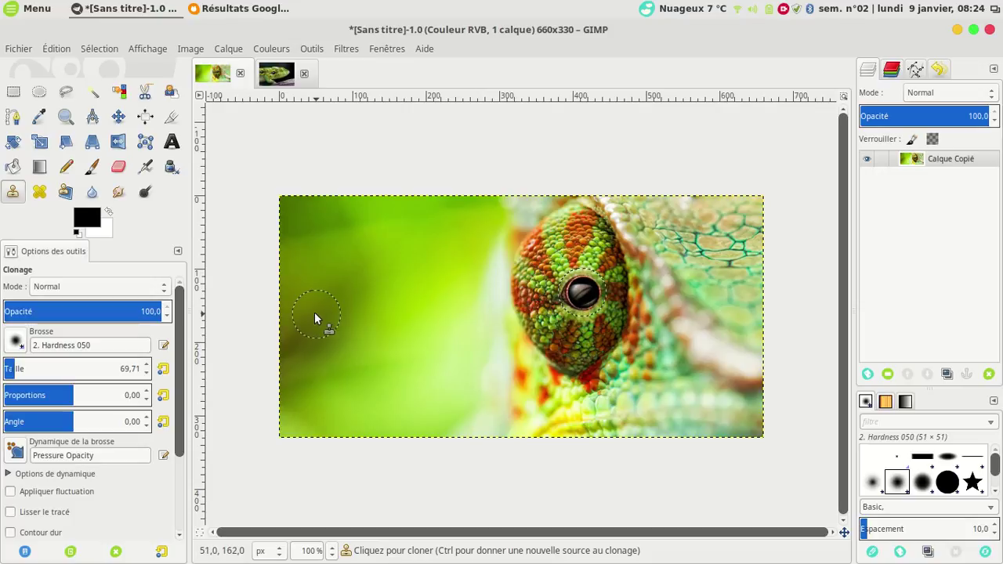
Step: Copy the 500 × 330 chameleon-on-branch photo from the Google Images results in Firefox
{"action": "left_click", "coordinate": [238, 9]}
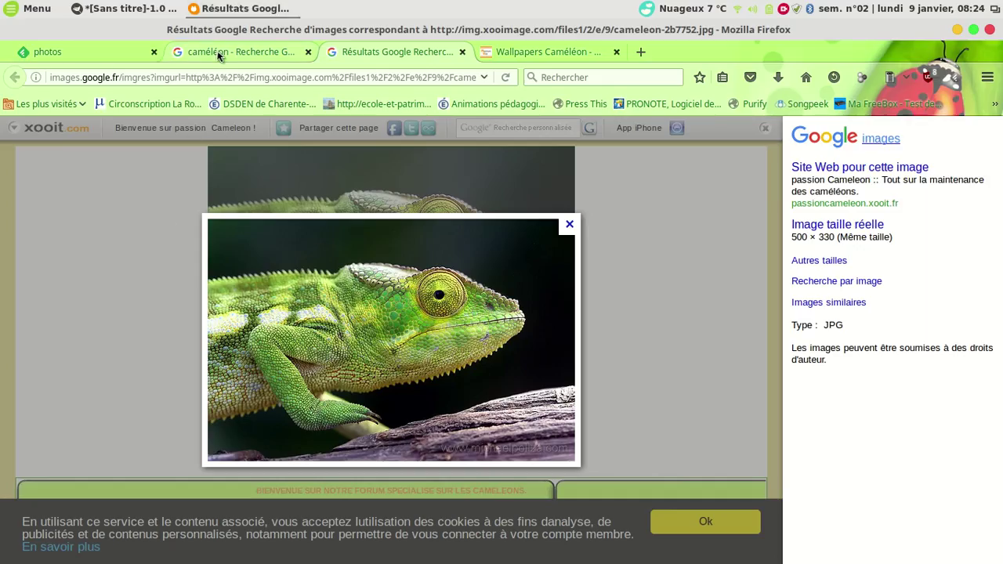
{"action": "left_click", "coordinate": [221, 52]}
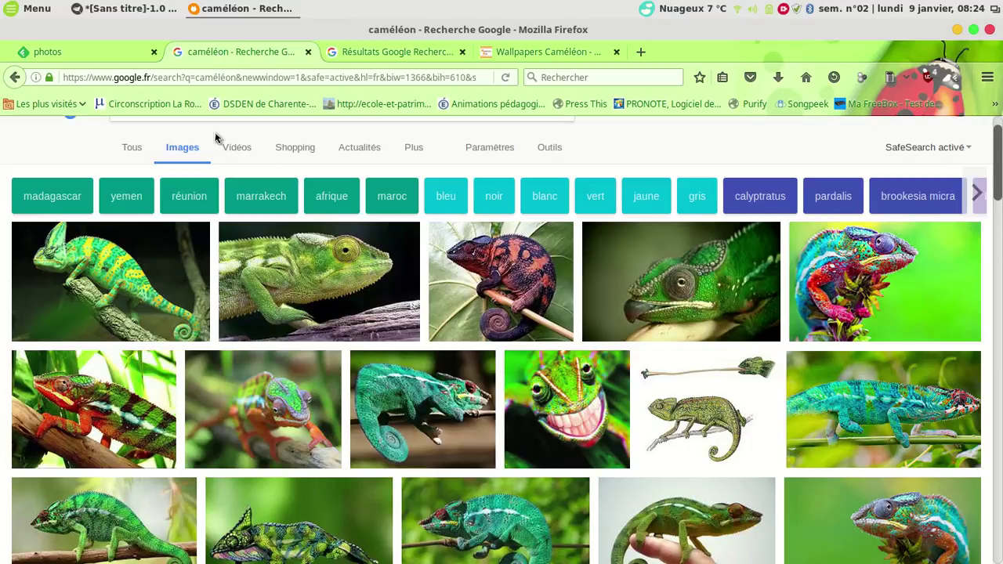
{"action": "scroll", "coordinate": [201, 157], "scroll_direction": "up", "scroll_amount": 1}
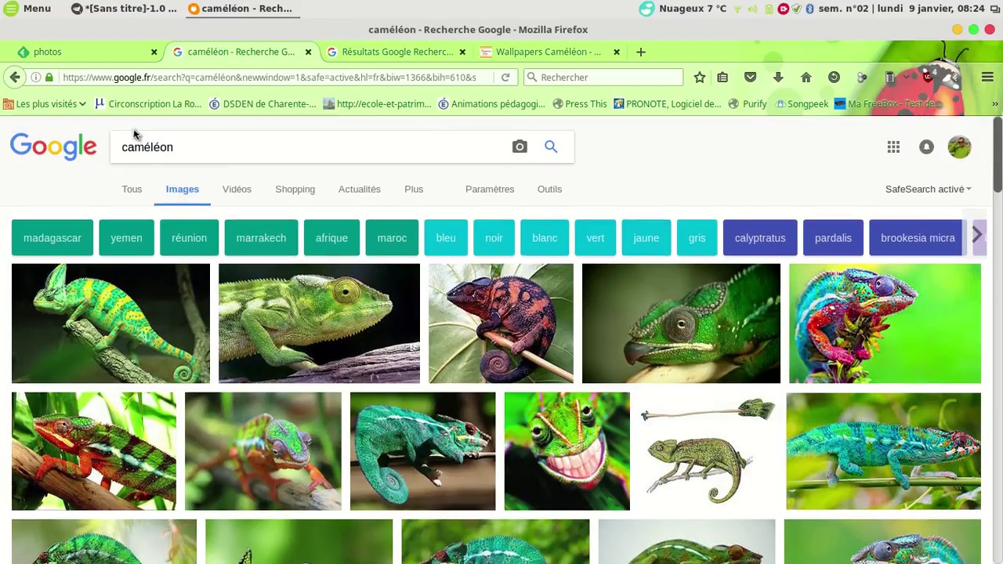
{"action": "left_click", "coordinate": [313, 318]}
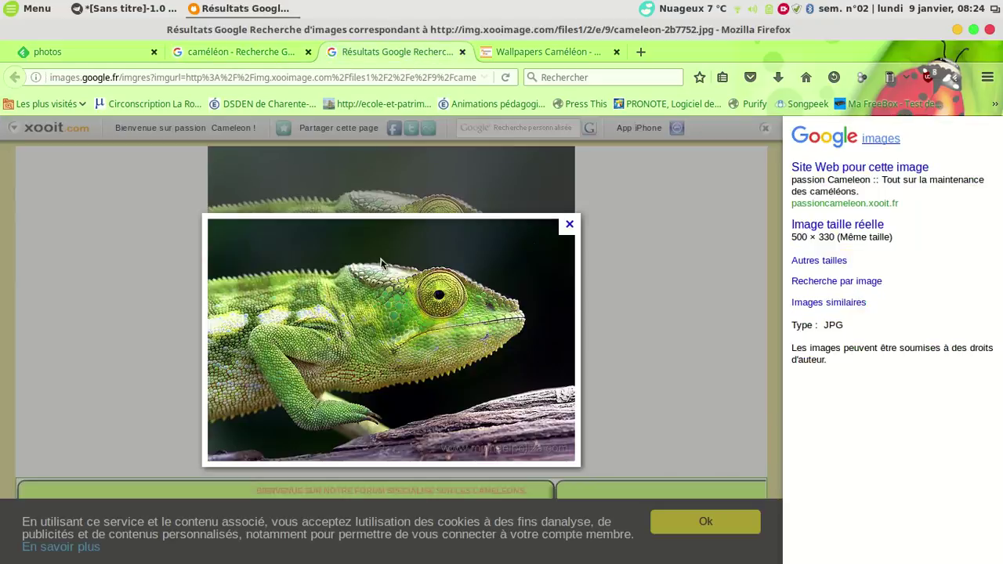
{"action": "right_click", "coordinate": [371, 341]}
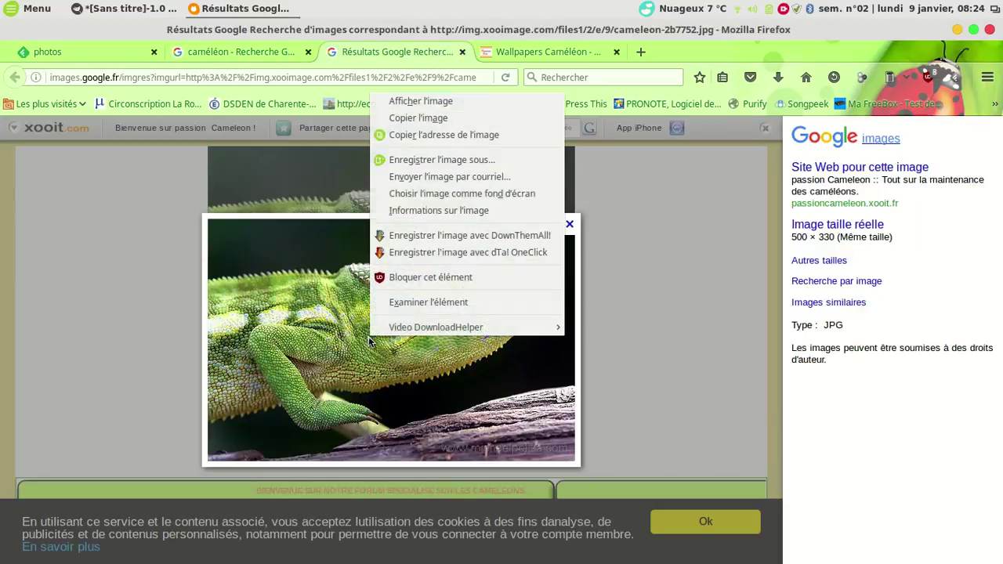
{"action": "left_click", "coordinate": [428, 119]}
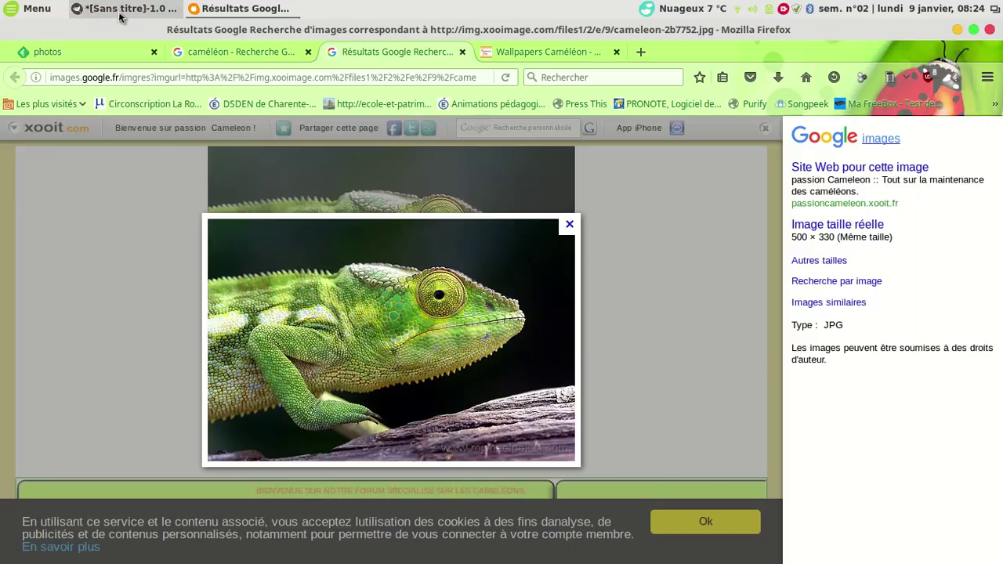
{"action": "left_click", "coordinate": [122, 16]}
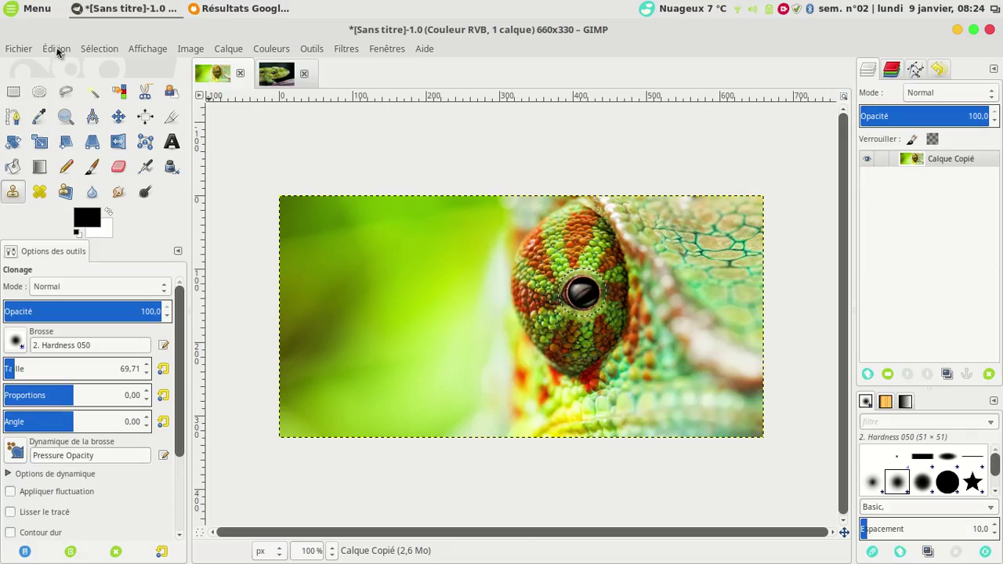
Step: Paste the copied chameleon photo as a new 500x330 image and bring it into view
{"action": "left_click", "coordinate": [56, 48]}
{"action": "mouse_move", "coordinate": [86, 225]}
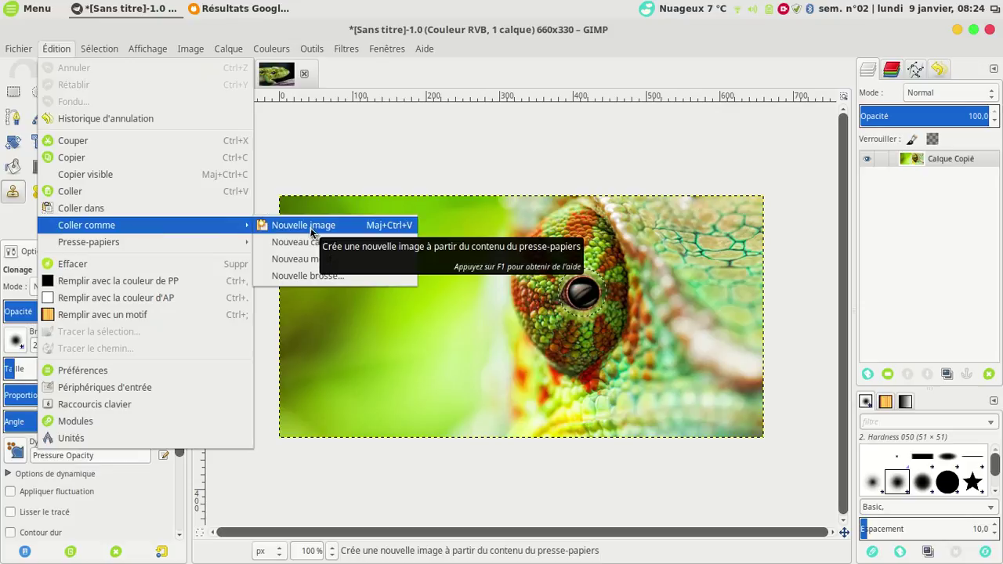
{"action": "left_click", "coordinate": [312, 229]}
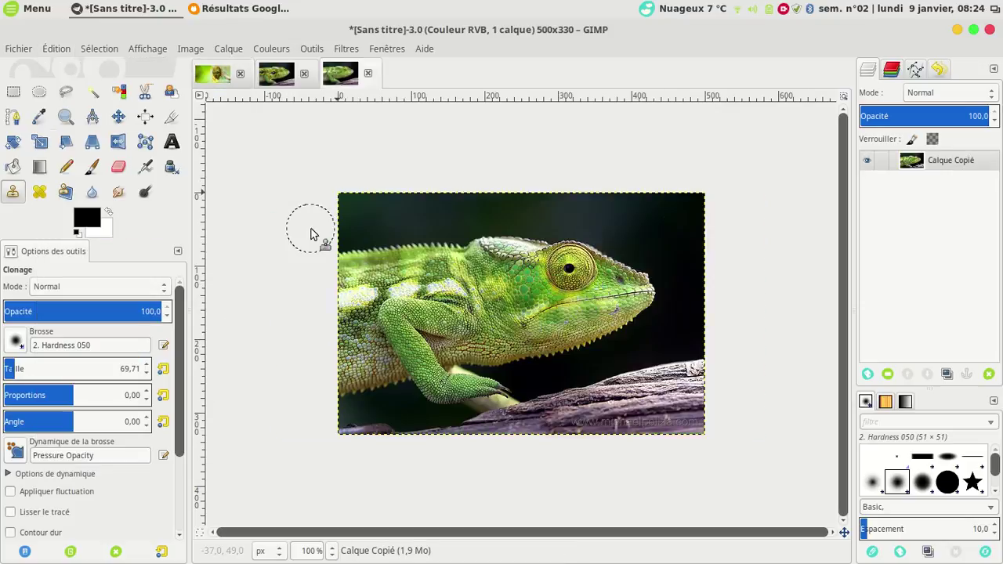
{"action": "left_click", "coordinate": [280, 83]}
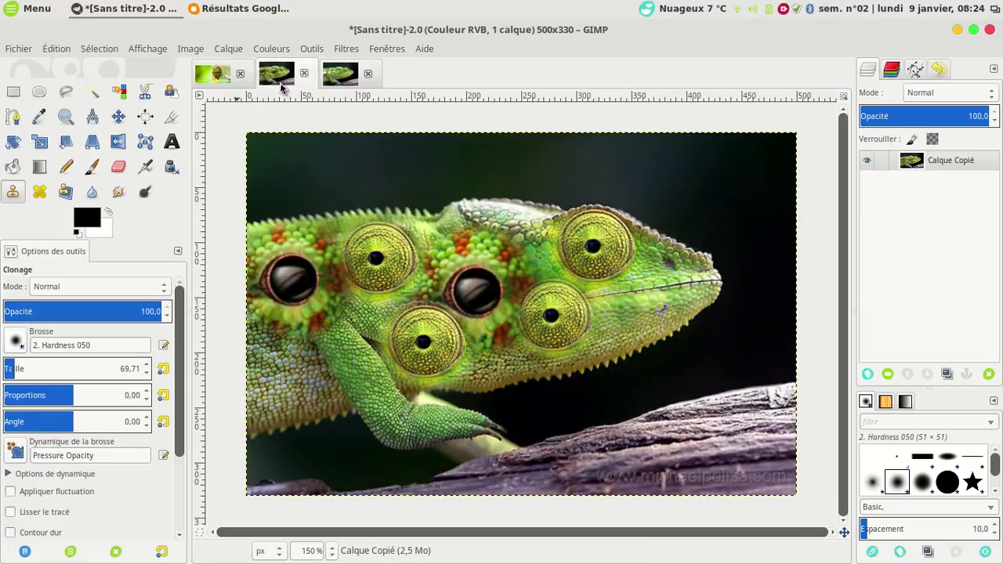
{"action": "left_click", "coordinate": [207, 77]}
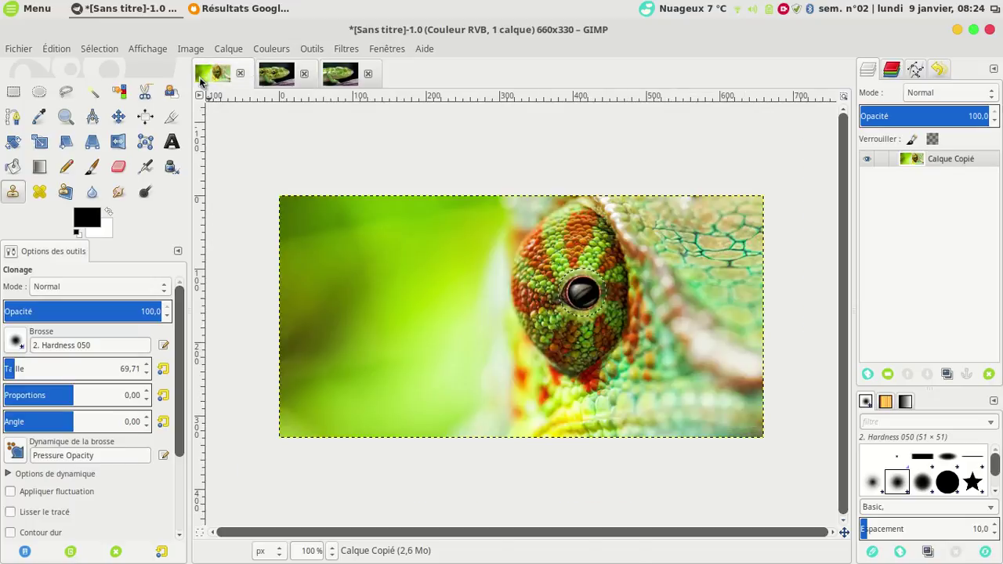
{"action": "left_click", "coordinate": [342, 78]}
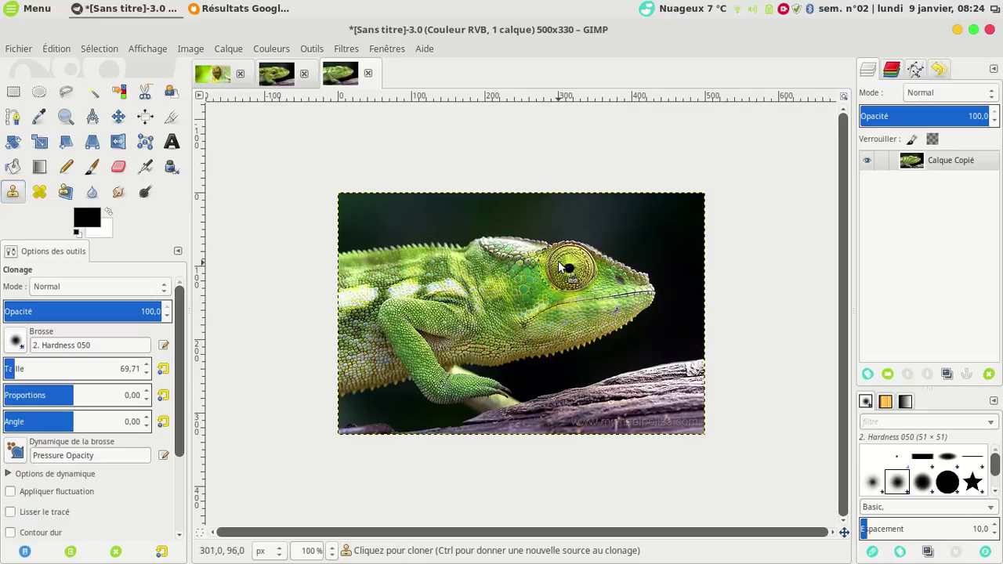
Step: Clone the chameleon's eye onto two spots on its body with a size-75 brush
{"action": "key", "text": "ctrl"}
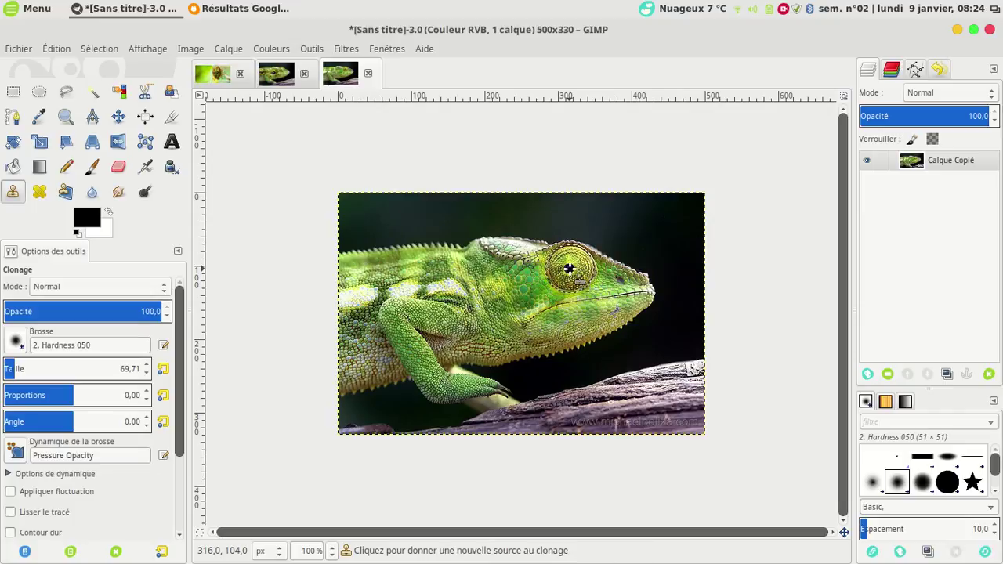
{"action": "left_click", "coordinate": [569, 269], "text": "ctrl"}
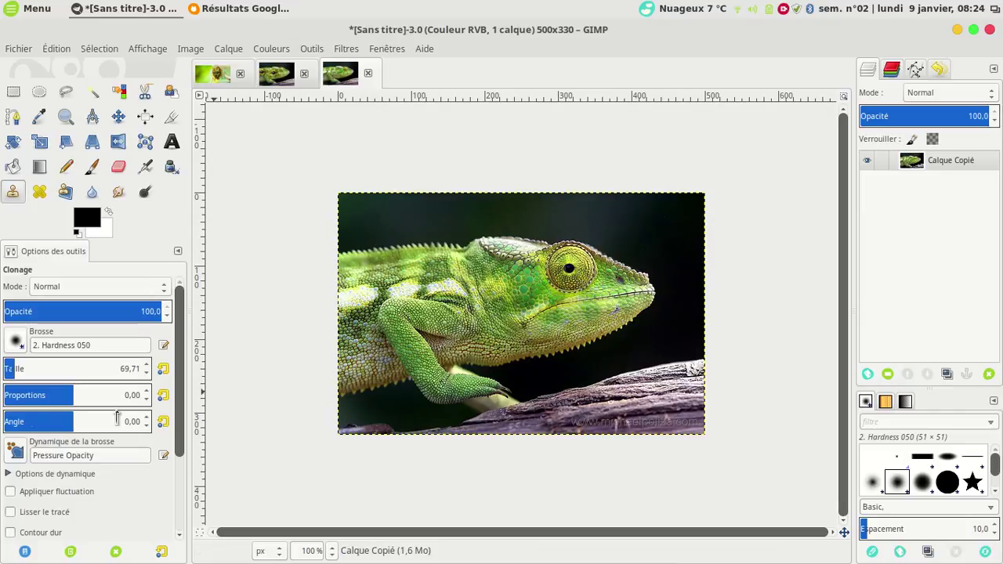
{"action": "left_click_drag", "start_coordinate": [20, 370], "coordinate": [26, 370]}
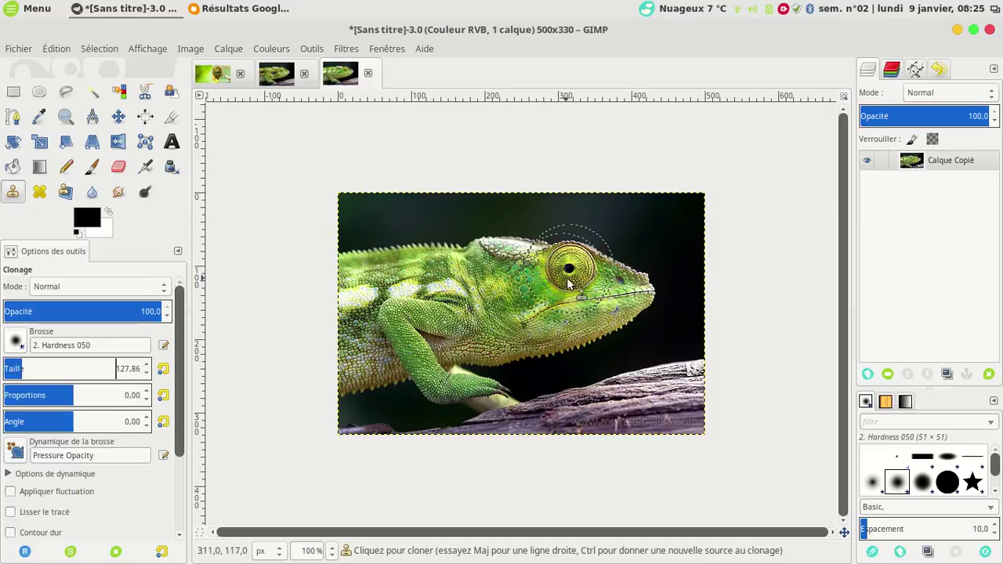
{"action": "left_click", "coordinate": [13, 370]}
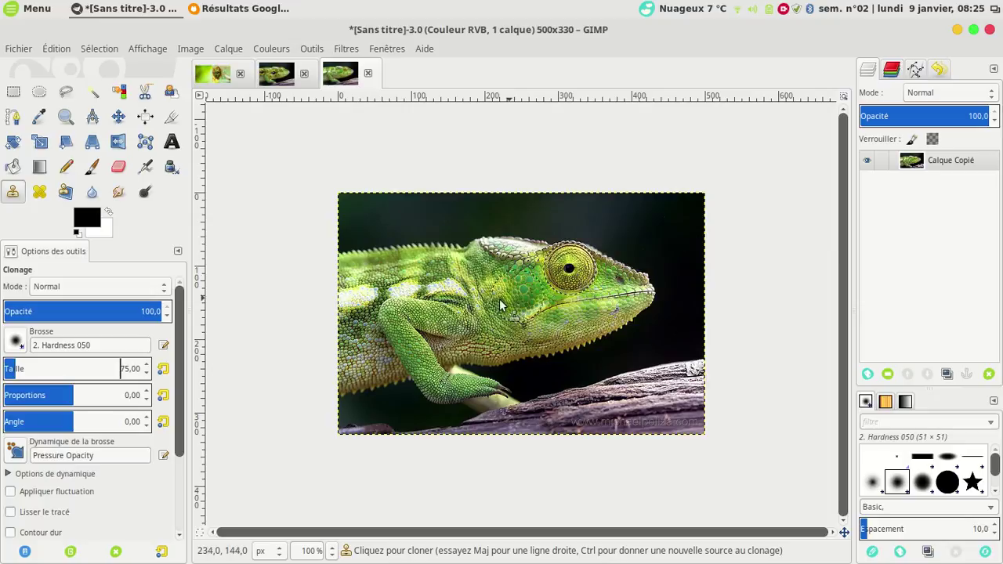
{"action": "mouse_move", "coordinate": [491, 295]}
{"action": "left_mouse_down"}
{"action": "mouse_move", "coordinate": [459, 294]}
{"action": "mouse_move", "coordinate": [495, 317]}
{"action": "mouse_move", "coordinate": [513, 298]}
{"action": "mouse_move", "coordinate": [481, 292]}
{"action": "mouse_move", "coordinate": [480, 310]}
{"action": "mouse_move", "coordinate": [514, 311]}
{"action": "mouse_move", "coordinate": [499, 310]}
{"action": "mouse_move", "coordinate": [503, 318]}
{"action": "left_mouse_up"}
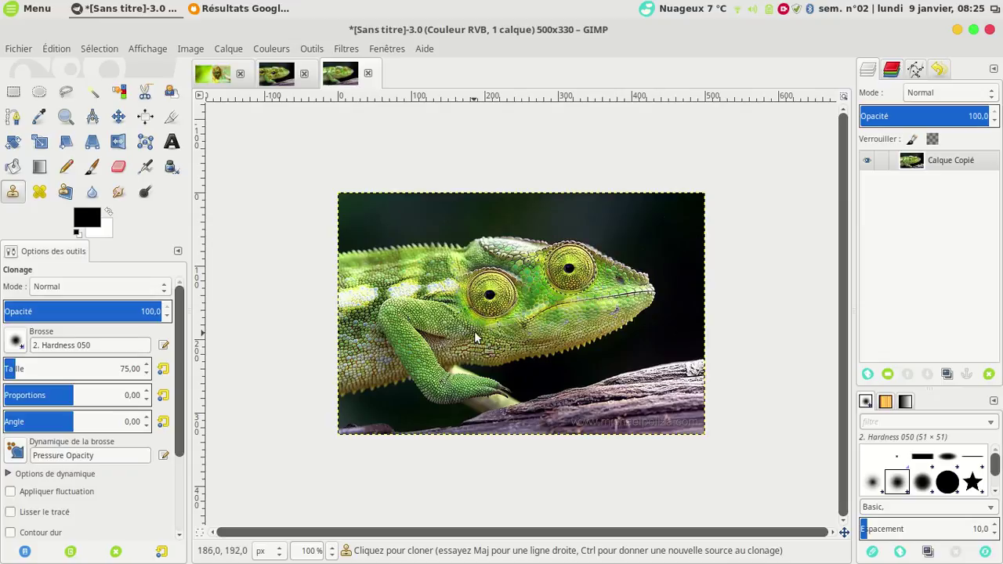
{"action": "mouse_move", "coordinate": [436, 288]}
{"action": "left_mouse_down"}
{"action": "mouse_move", "coordinate": [418, 276]}
{"action": "mouse_move", "coordinate": [467, 310]}
{"action": "left_mouse_up"}
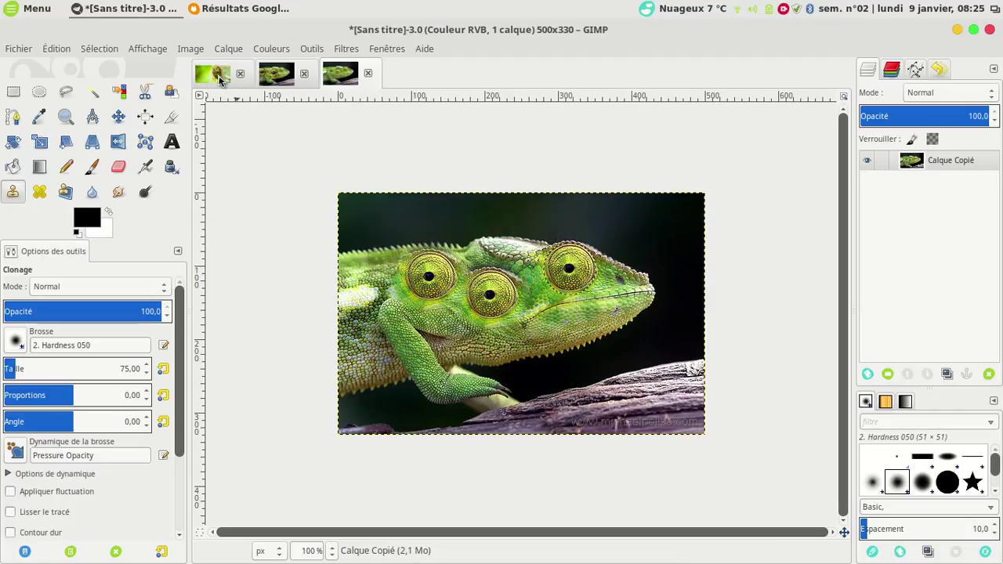
Step: Clone from the close-up's black eye to round out the extra eye with lighter skin around it
{"action": "left_click", "coordinate": [218, 76]}
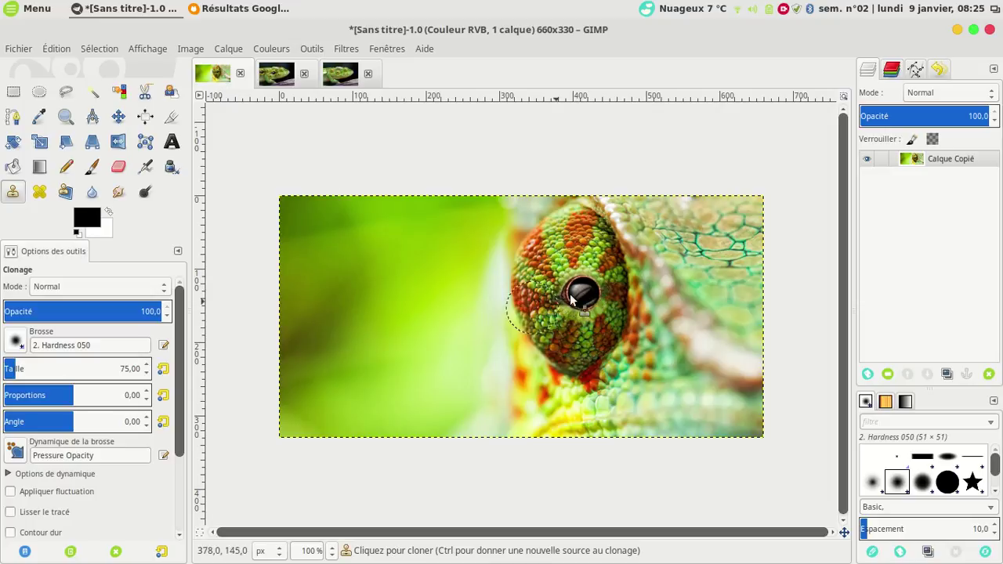
{"action": "key", "text": "ctrl"}
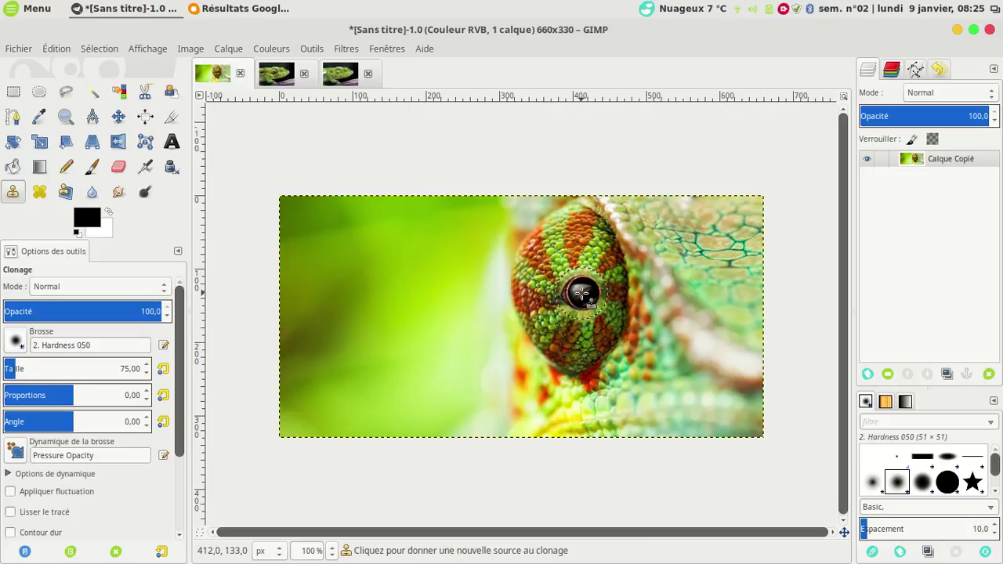
{"action": "left_click", "coordinate": [581, 292], "text": "ctrl"}
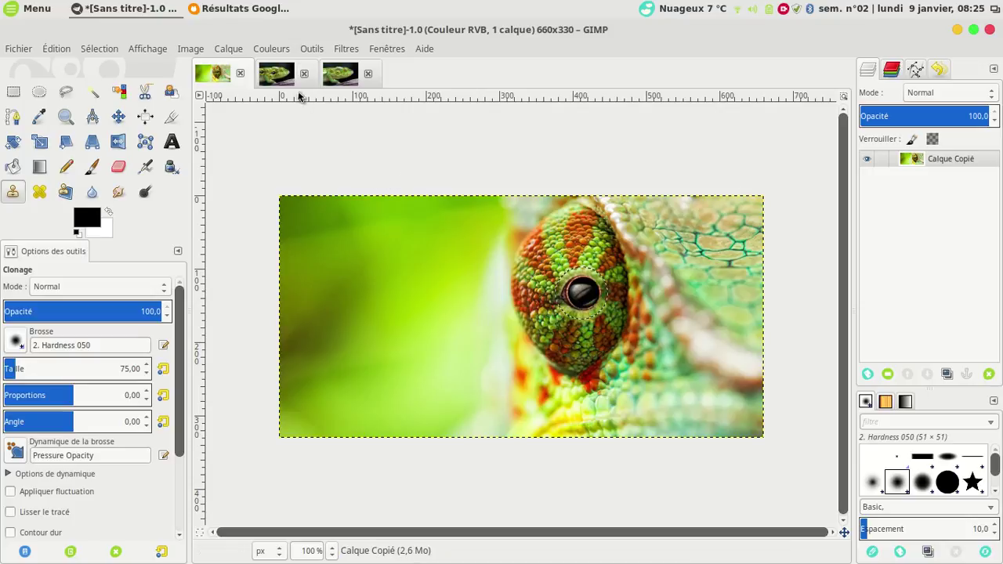
{"action": "left_click", "coordinate": [335, 76]}
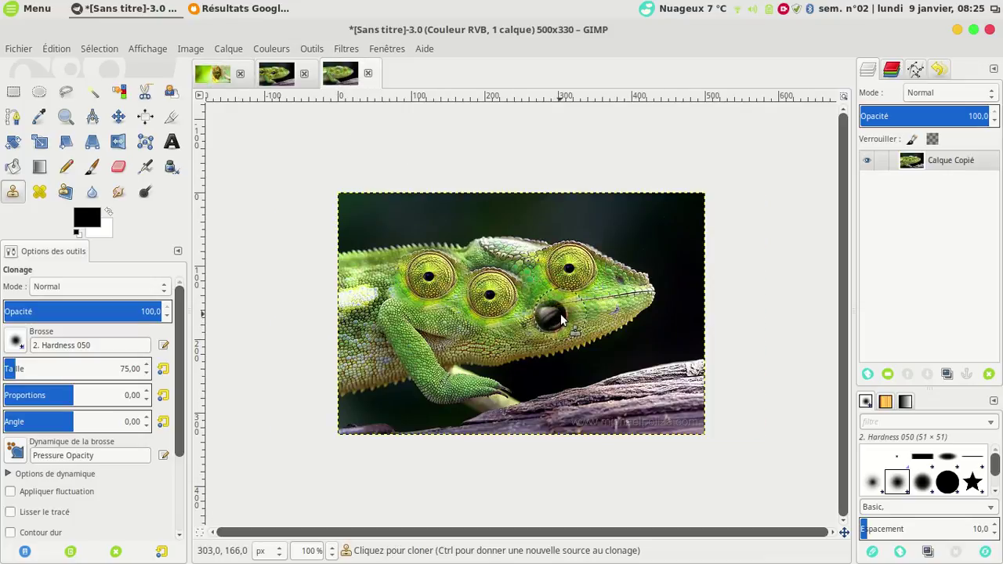
{"action": "left_click_drag", "start_coordinate": [553, 314], "coordinate": [535, 323]}
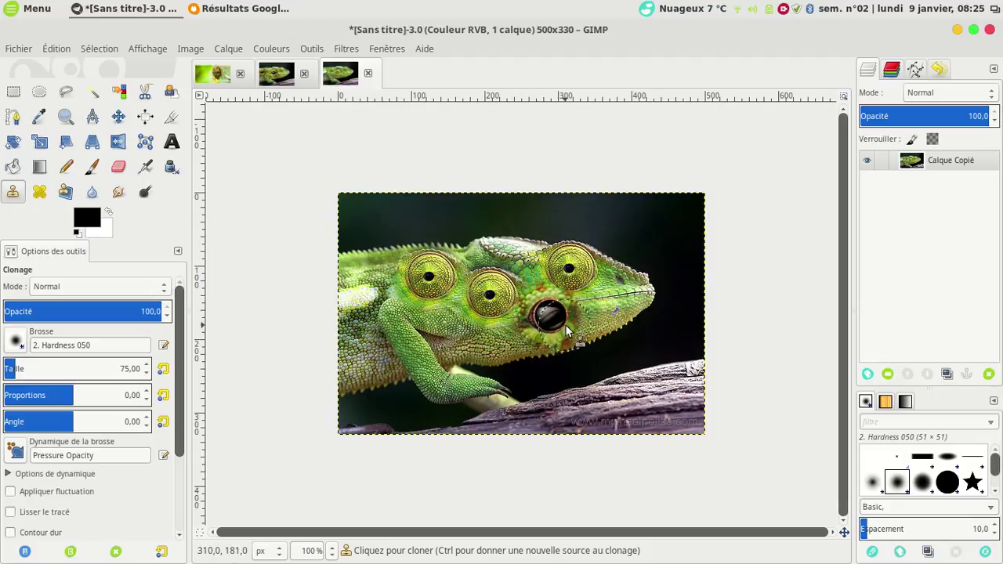
{"action": "left_click_drag", "start_coordinate": [572, 317], "coordinate": [588, 300]}
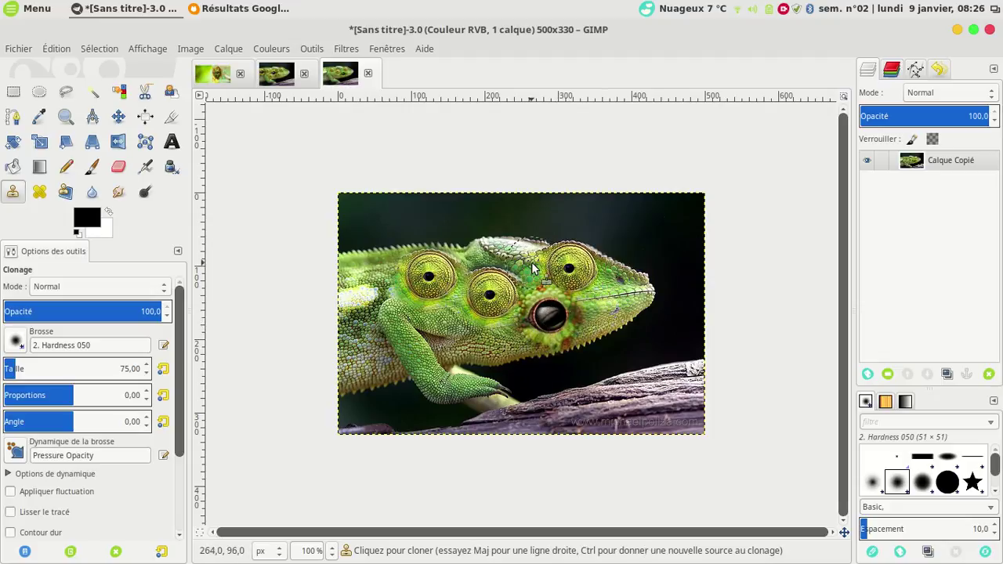
{"action": "left_click_drag", "start_coordinate": [594, 276], "coordinate": [518, 344]}
Step: Search Google Images for 'requin'
{"action": "left_click", "coordinate": [235, 9]}
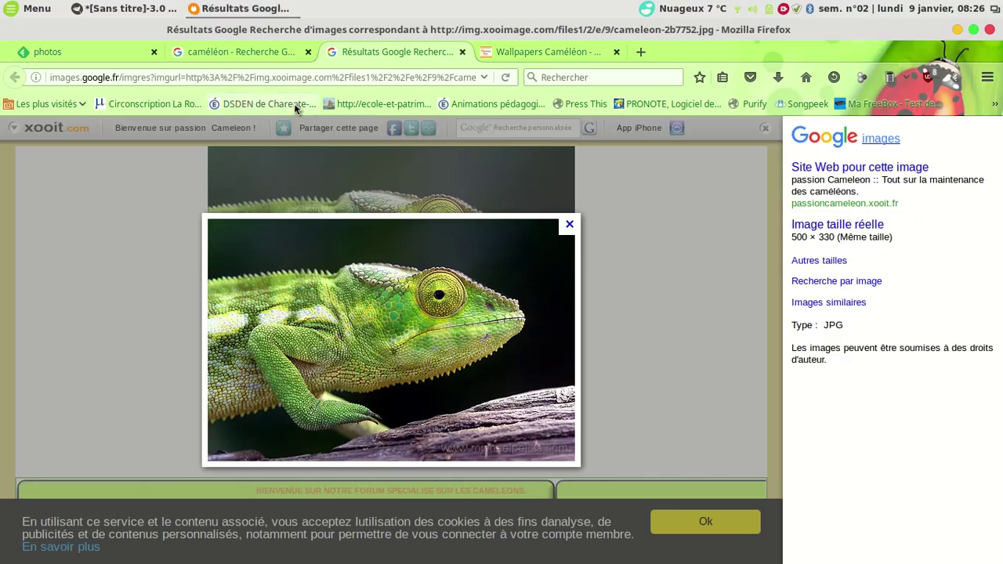
{"action": "left_click", "coordinate": [266, 54]}
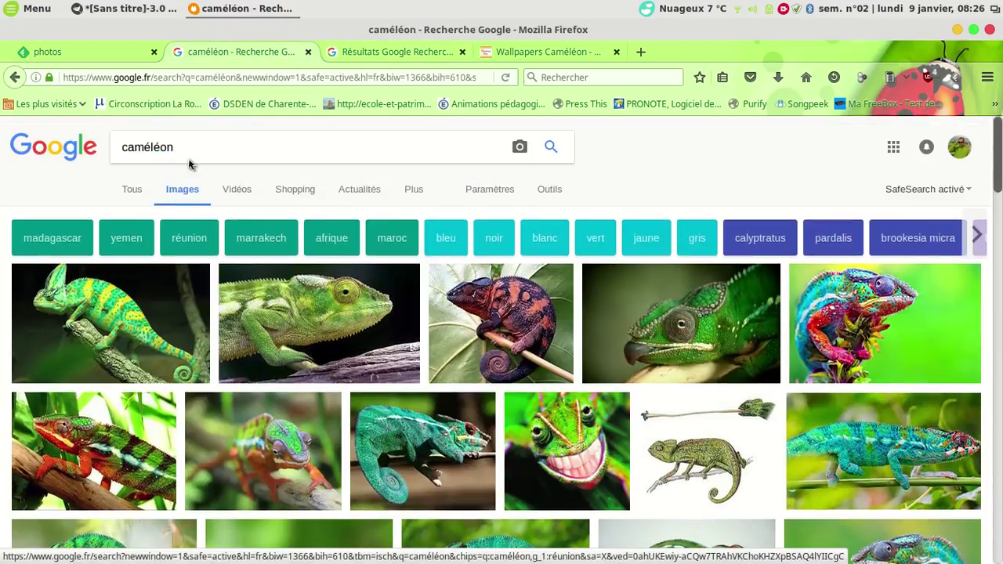
{"action": "left_click_drag", "start_coordinate": [191, 145], "coordinate": [93, 142]}
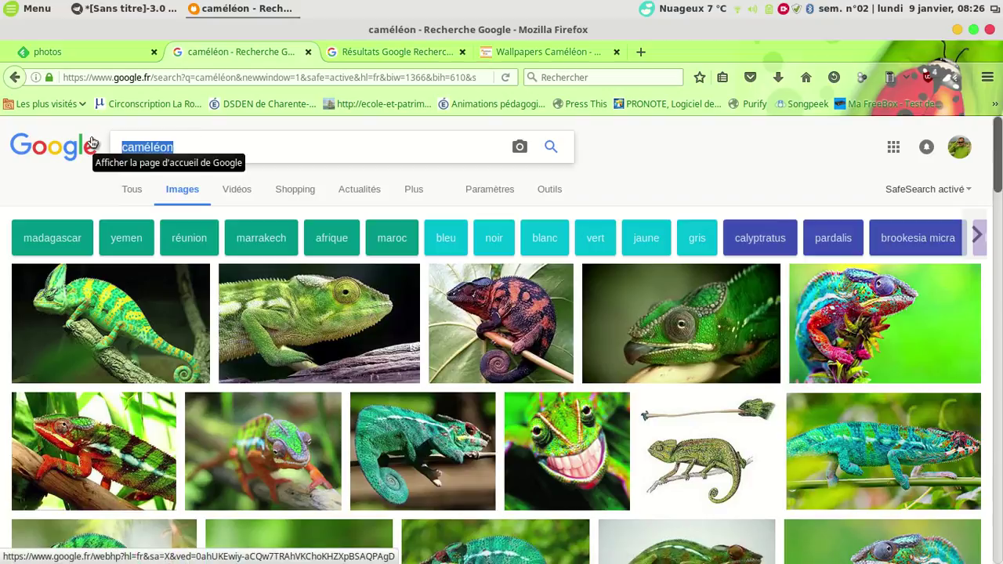
{"action": "type", "text": "requin"}
{"action": "key", "text": "Return"}
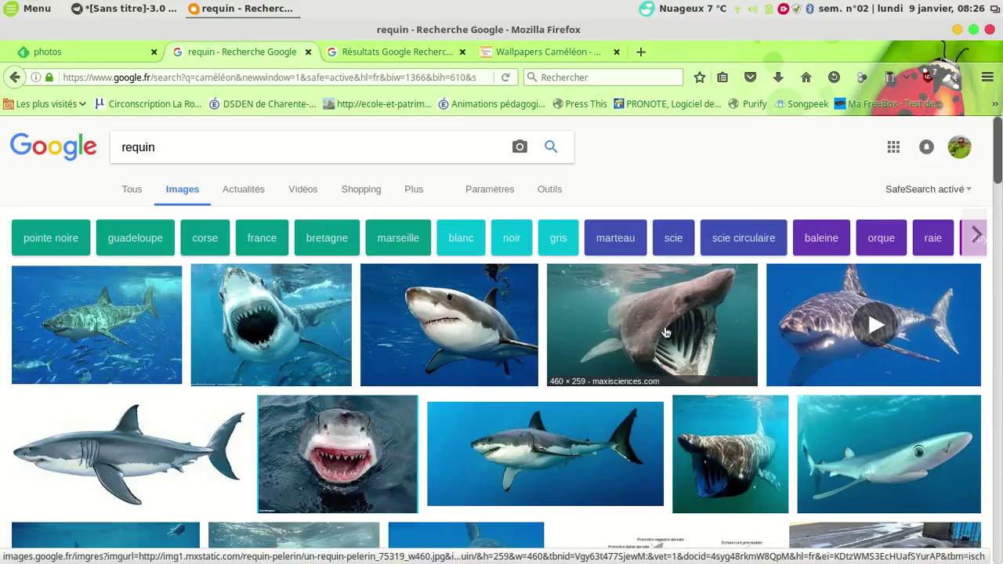
Step: Copy the 550 × 255 Larousse white-shark illustration to the clipboard
{"action": "scroll", "coordinate": [631, 390], "scroll_direction": "down", "scroll_amount": 2}
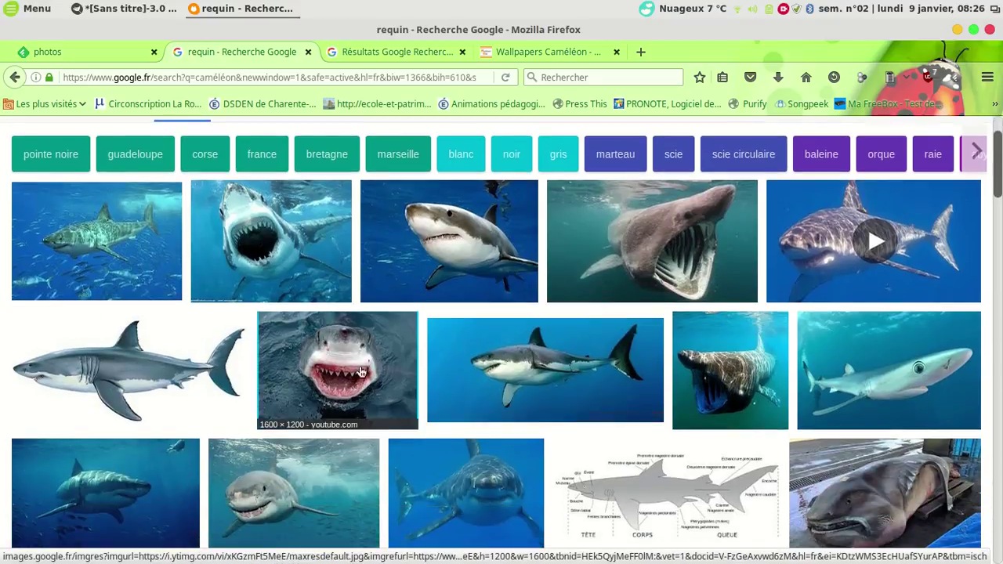
{"action": "scroll", "coordinate": [350, 357], "scroll_direction": "down", "scroll_amount": 2}
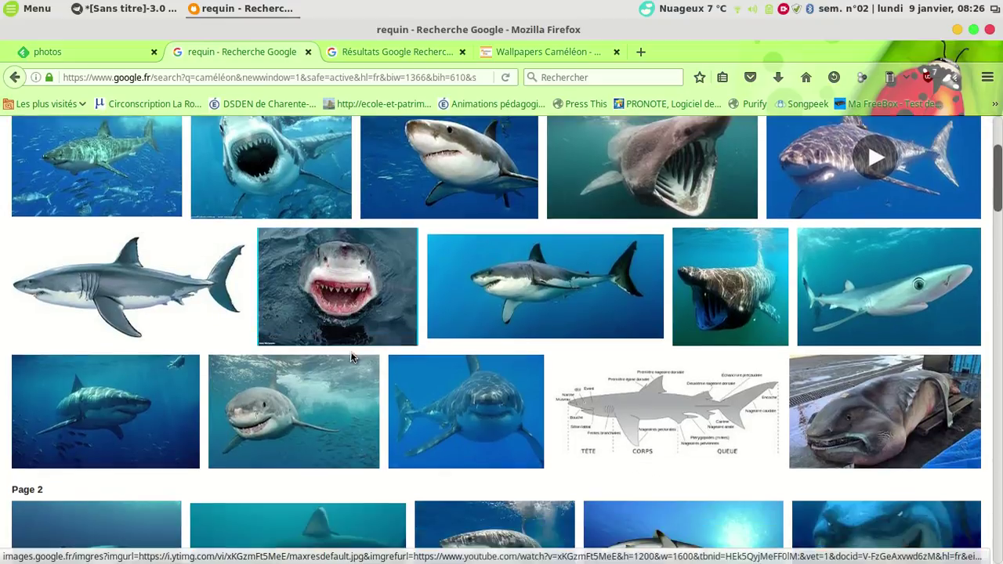
{"action": "scroll", "coordinate": [348, 328], "scroll_direction": "down", "scroll_amount": 4}
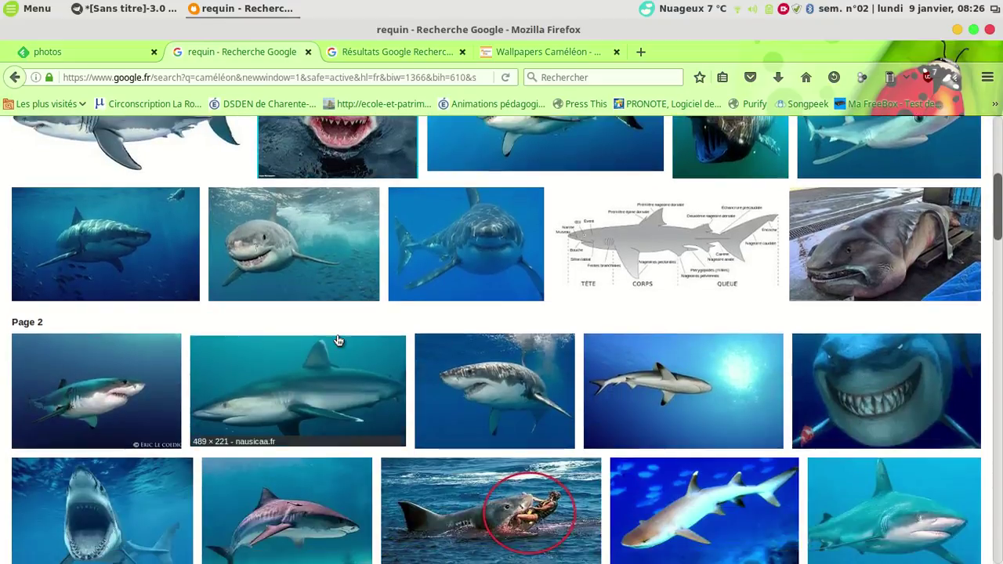
{"action": "scroll", "coordinate": [334, 345], "scroll_direction": "down", "scroll_amount": 1}
{"action": "scroll", "coordinate": [335, 345], "scroll_direction": "down", "scroll_amount": 1}
{"action": "scroll", "coordinate": [134, 350], "scroll_direction": "down", "scroll_amount": 1}
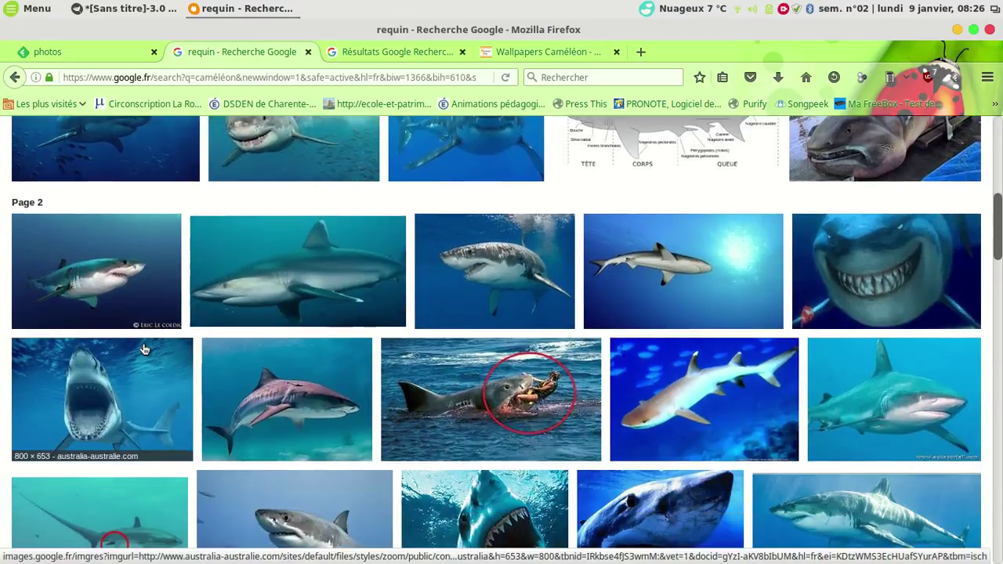
{"action": "scroll", "coordinate": [314, 345], "scroll_direction": "down", "scroll_amount": 1}
{"action": "scroll", "coordinate": [314, 345], "scroll_direction": "down", "scroll_amount": 2}
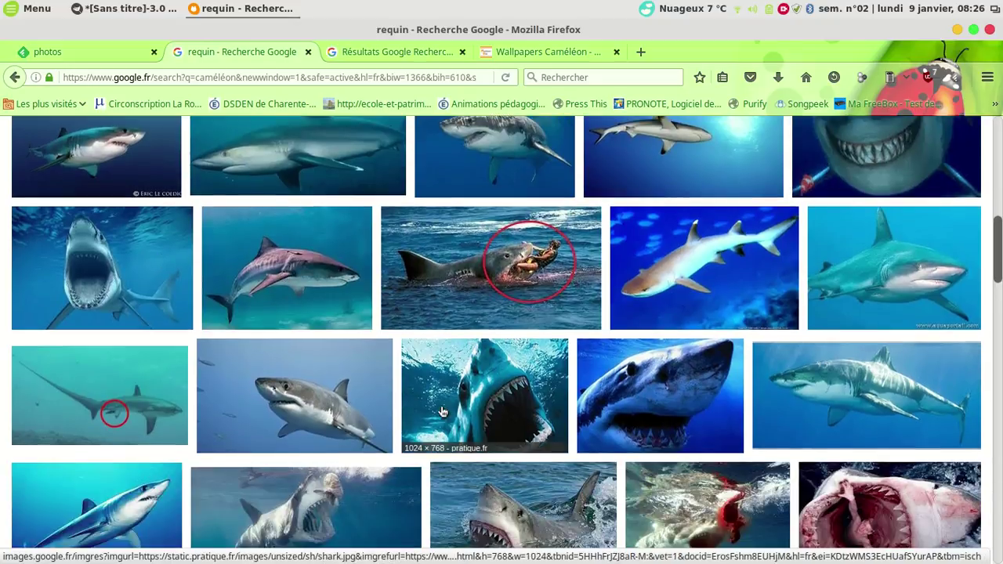
{"action": "scroll", "coordinate": [460, 403], "scroll_direction": "up", "scroll_amount": 6}
{"action": "scroll", "coordinate": [134, 307], "scroll_direction": "up", "scroll_amount": 2}
{"action": "scroll", "coordinate": [126, 248], "scroll_direction": "up", "scroll_amount": 1}
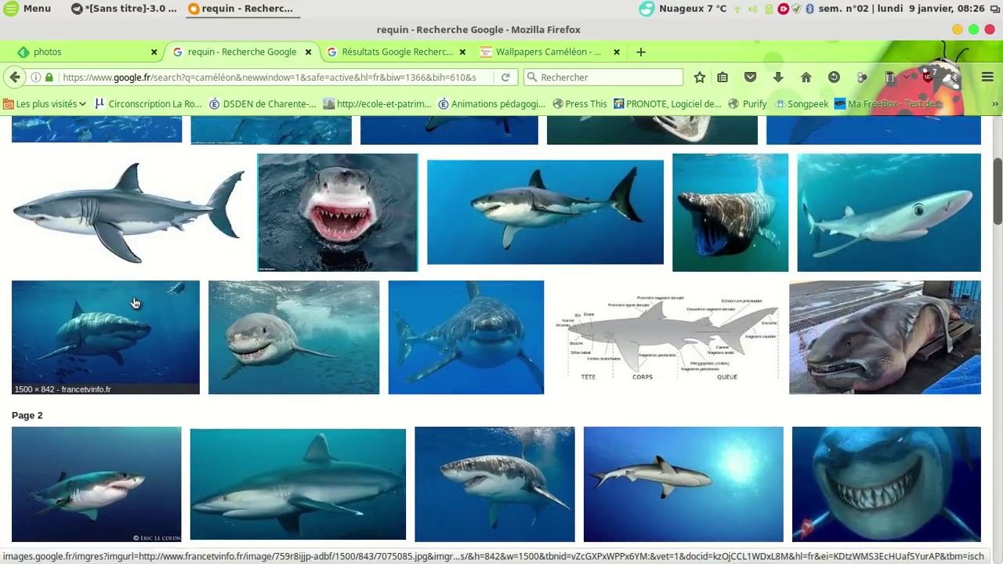
{"action": "middle_click", "coordinate": [125, 248]}
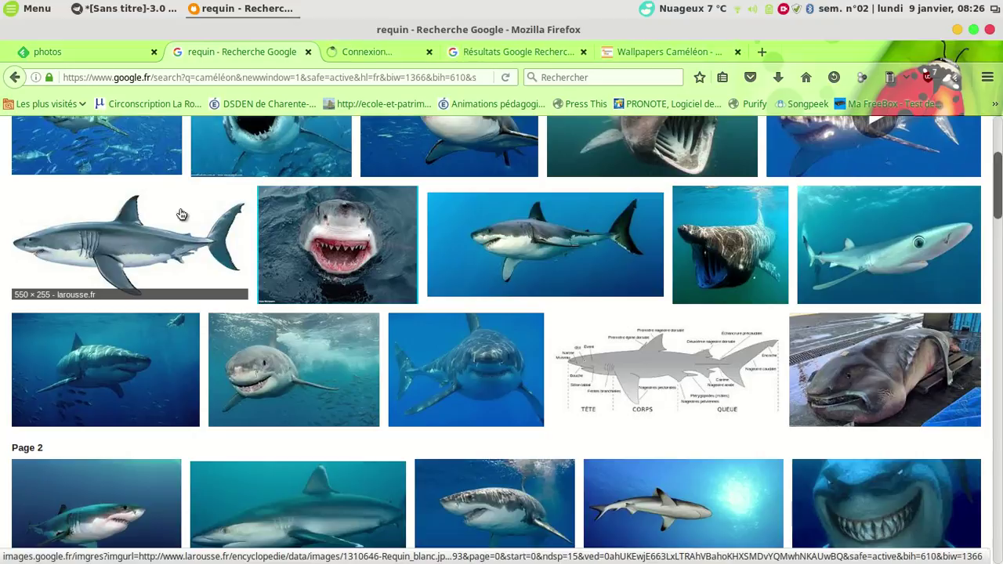
{"action": "left_click", "coordinate": [373, 54]}
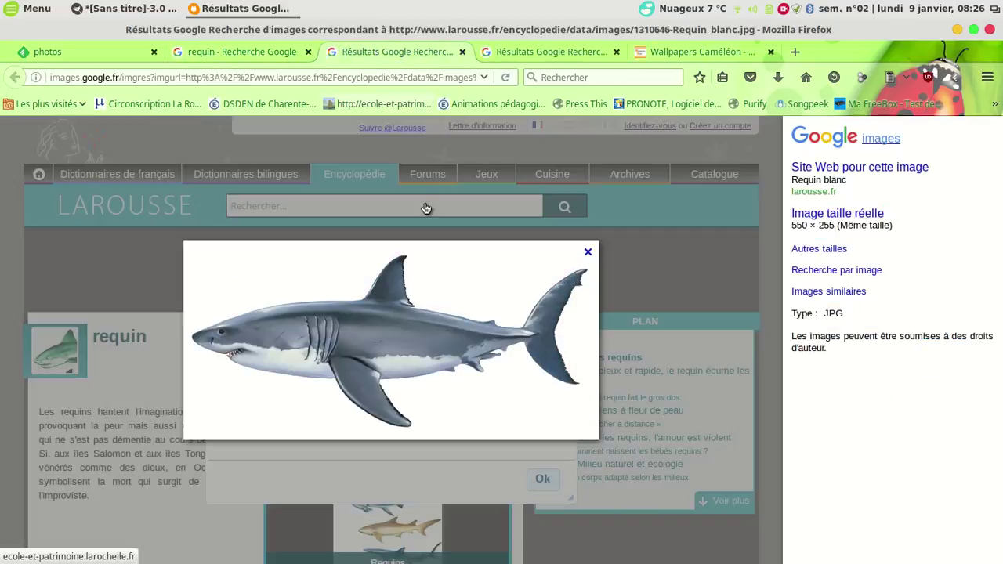
{"action": "right_click", "coordinate": [366, 330]}
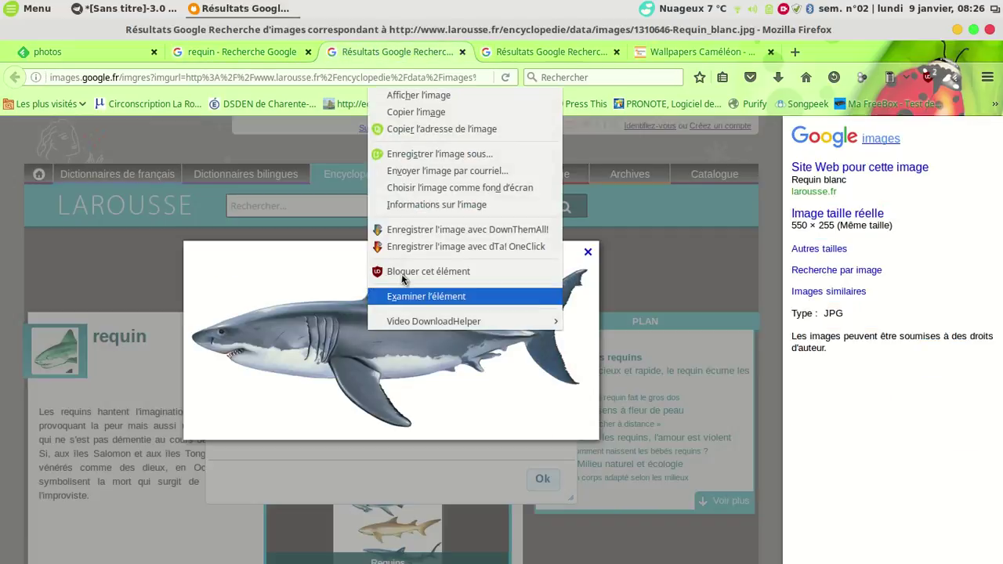
{"action": "left_click", "coordinate": [427, 112]}
{"action": "left_click", "coordinate": [118, 8]}
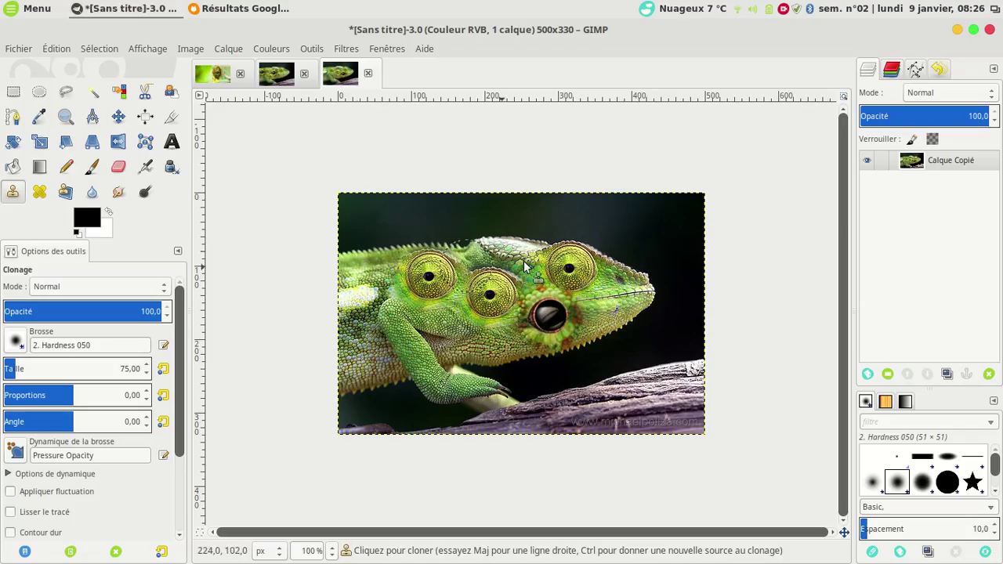
Step: Paste the shark as a new 550 × 255 image and flip it horizontally
{"action": "left_click", "coordinate": [54, 48]}
{"action": "mouse_move", "coordinate": [87, 225]}
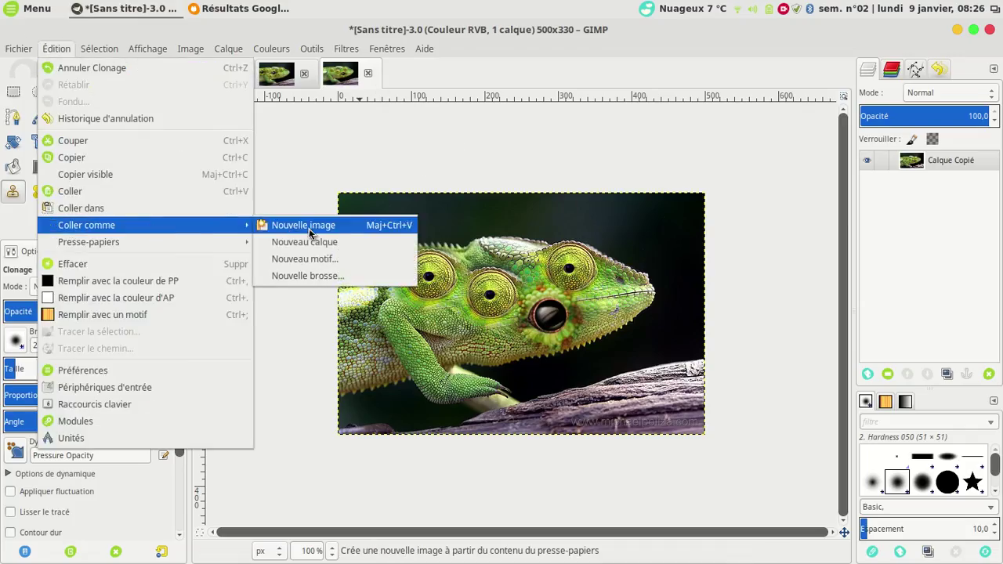
{"action": "left_click", "coordinate": [309, 226]}
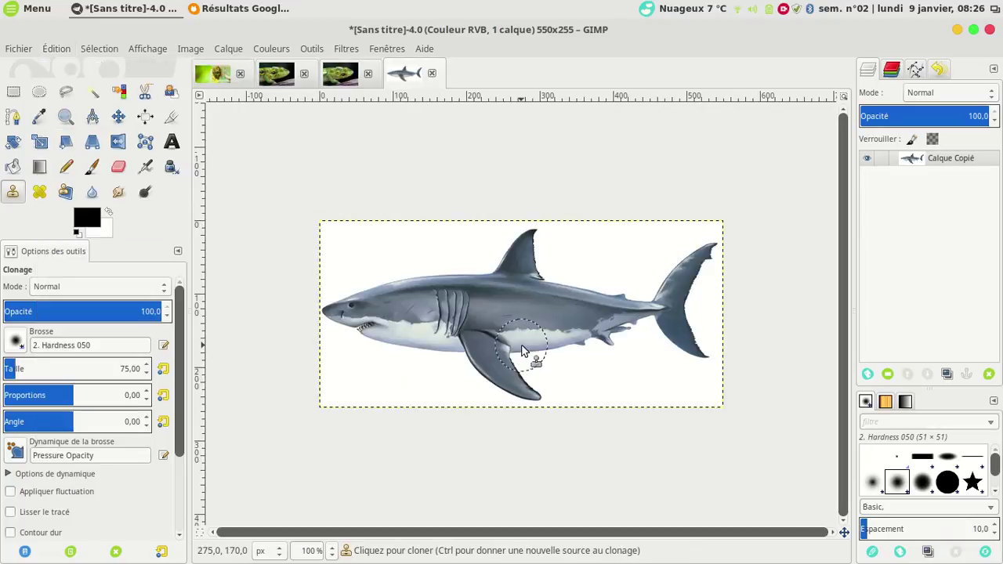
{"action": "left_click", "coordinate": [311, 50]}
{"action": "left_click", "coordinate": [311, 50]}
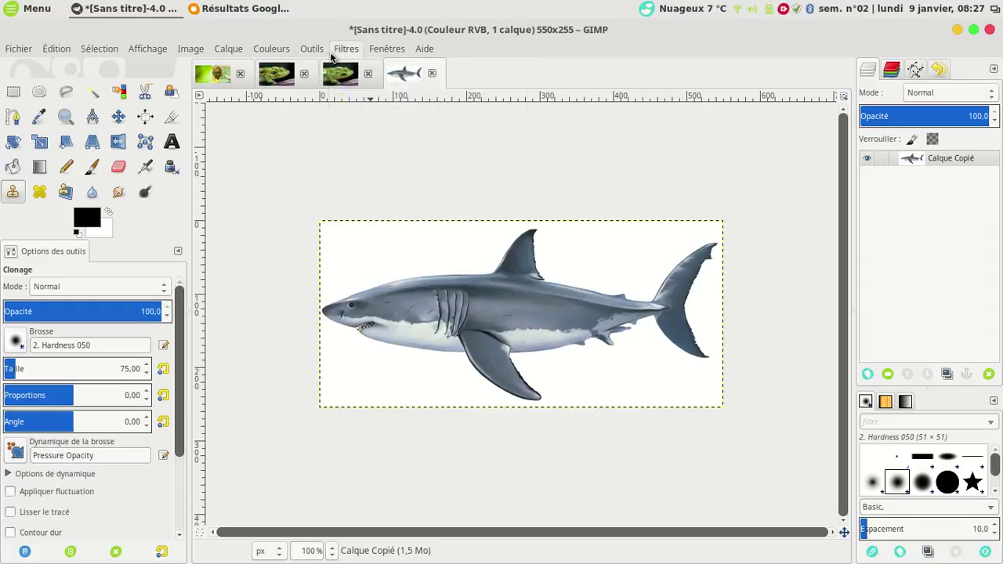
{"action": "left_click", "coordinate": [312, 50]}
{"action": "mouse_move", "coordinate": [365, 102]}
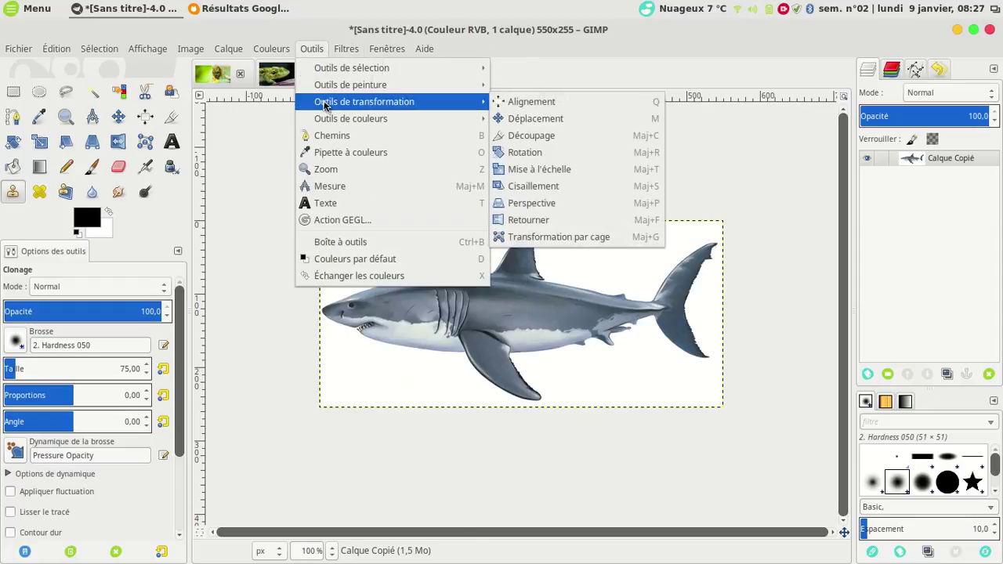
{"action": "left_click", "coordinate": [550, 221]}
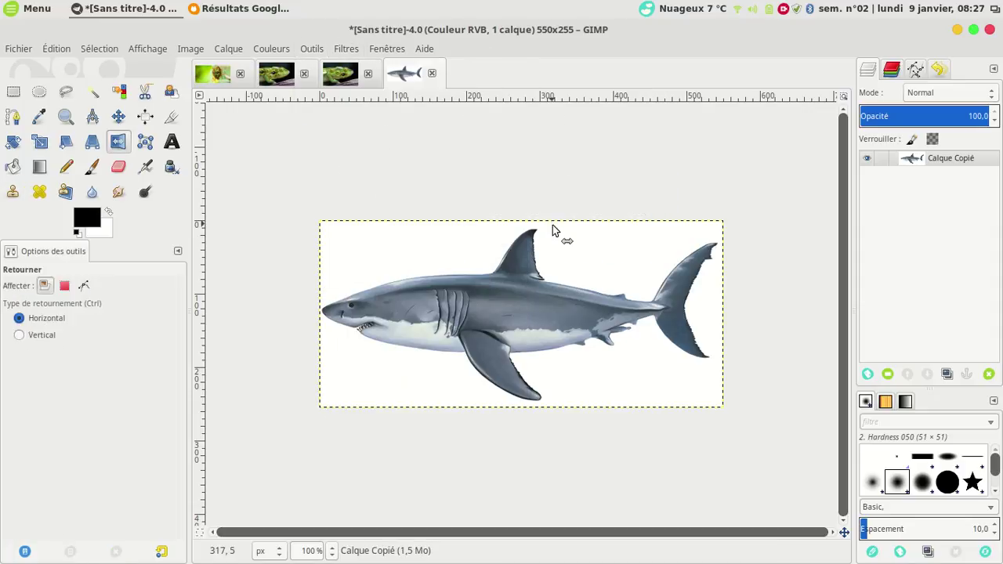
{"action": "left_click", "coordinate": [525, 312]}
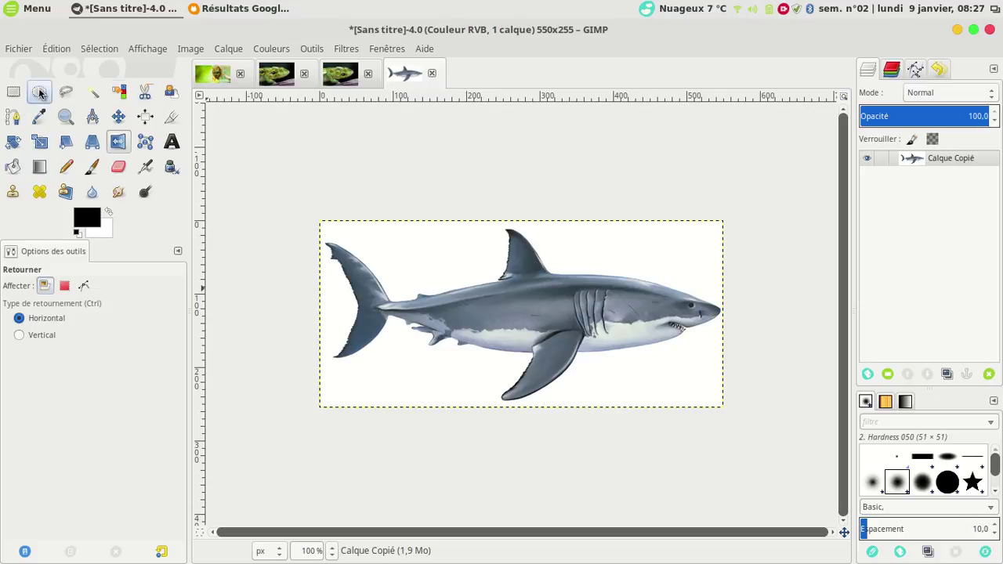
Step: Clone the shark's dorsal fin as four grey fins along the chameleon's head and crest
{"action": "left_click", "coordinate": [15, 198]}
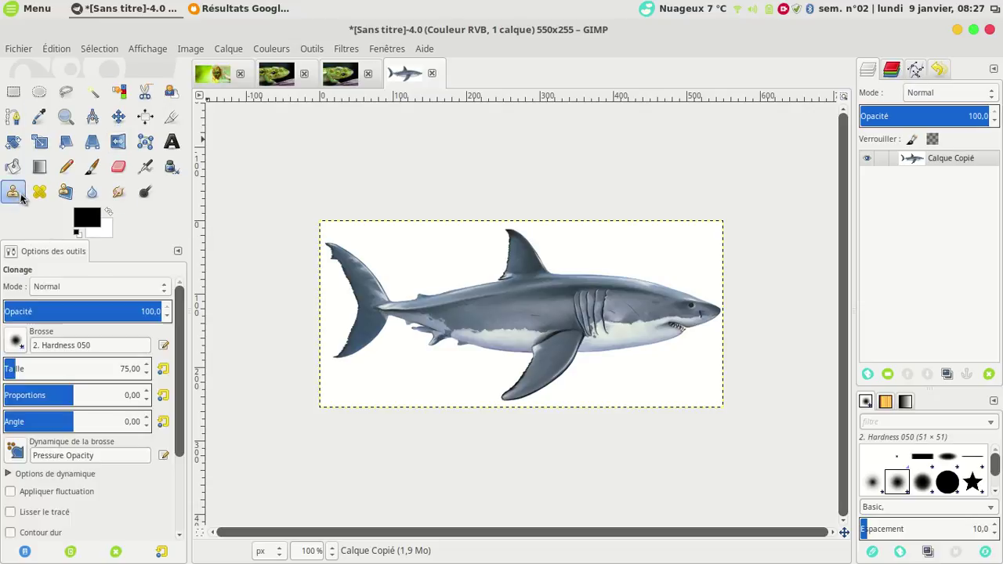
{"action": "left_click", "coordinate": [516, 255]}
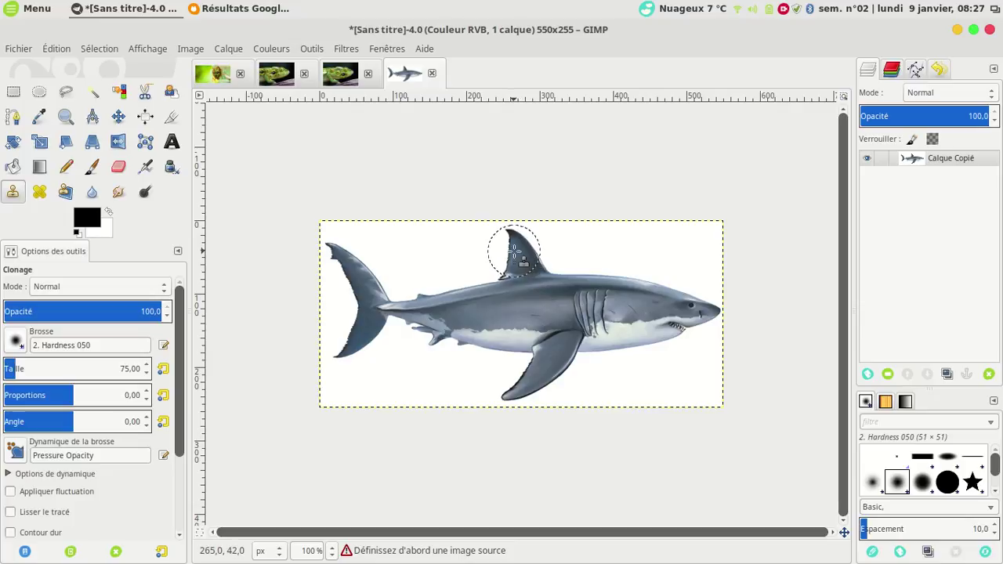
{"action": "left_click", "coordinate": [341, 75]}
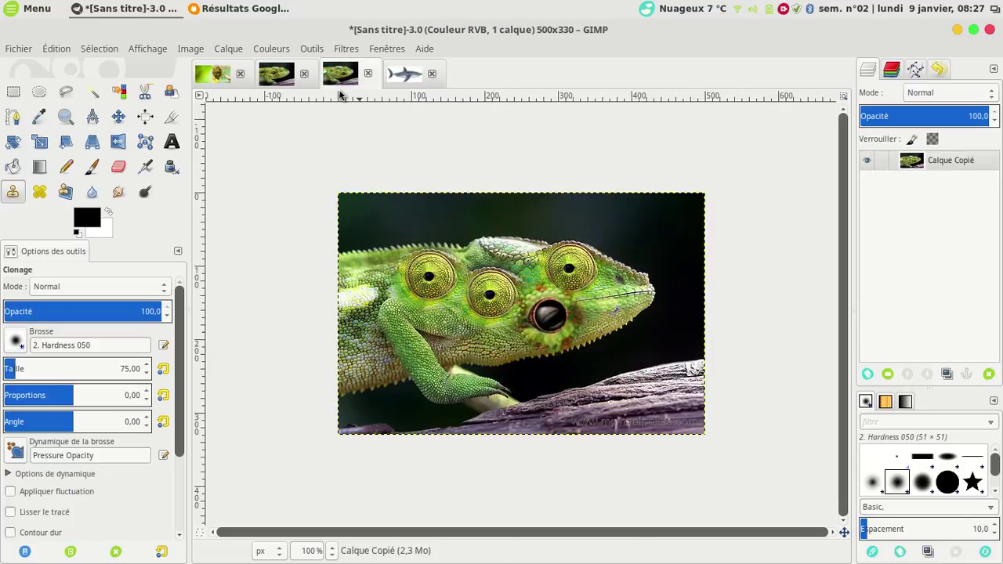
{"action": "mouse_move", "coordinate": [487, 243]}
{"action": "left_mouse_down"}
{"action": "mouse_move", "coordinate": [476, 232]}
{"action": "mouse_move", "coordinate": [492, 256]}
{"action": "mouse_move", "coordinate": [478, 239]}
{"action": "mouse_move", "coordinate": [448, 245]}
{"action": "mouse_move", "coordinate": [463, 248]}
{"action": "mouse_move", "coordinate": [422, 233]}
{"action": "left_mouse_up"}
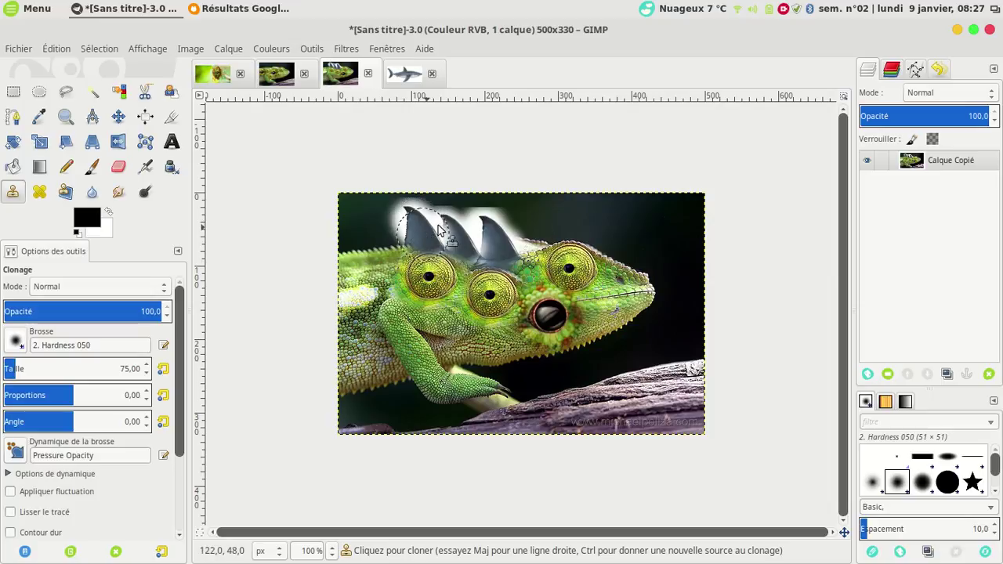
{"action": "mouse_move", "coordinate": [392, 235]}
{"action": "left_mouse_down"}
{"action": "mouse_move", "coordinate": [372, 226]}
{"action": "mouse_move", "coordinate": [402, 250]}
{"action": "left_mouse_up"}
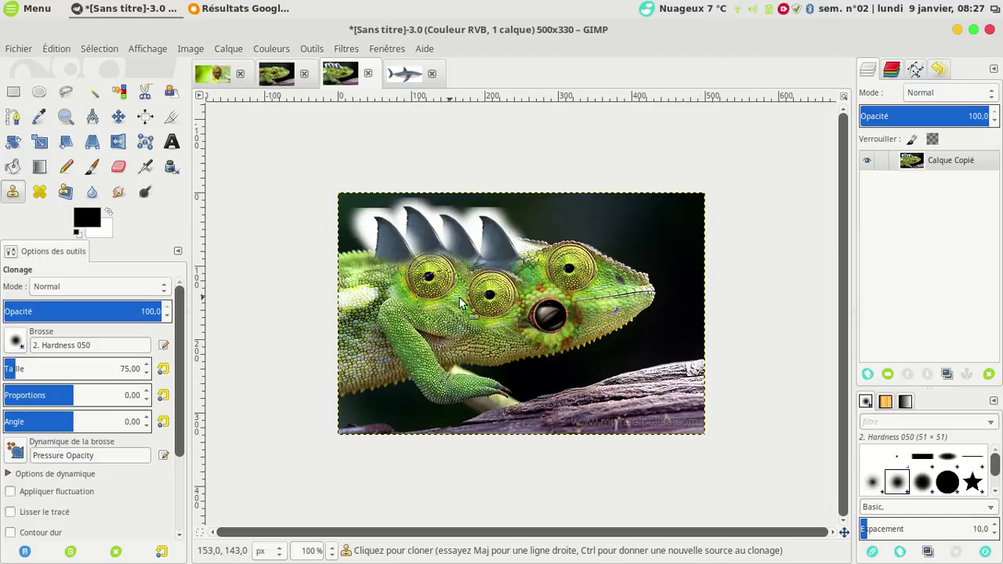
{"action": "mouse_move", "coordinate": [547, 249]}
{"action": "left_mouse_down"}
{"action": "mouse_move", "coordinate": [561, 238]}
{"action": "mouse_move", "coordinate": [548, 238]}
{"action": "mouse_move", "coordinate": [559, 251]}
{"action": "mouse_move", "coordinate": [547, 233]}
{"action": "mouse_move", "coordinate": [612, 229]}
{"action": "mouse_move", "coordinate": [519, 249]}
{"action": "mouse_move", "coordinate": [523, 235]}
{"action": "left_mouse_up"}
{"action": "left_click_drag", "start_coordinate": [355, 251], "coordinate": [355, 229]}
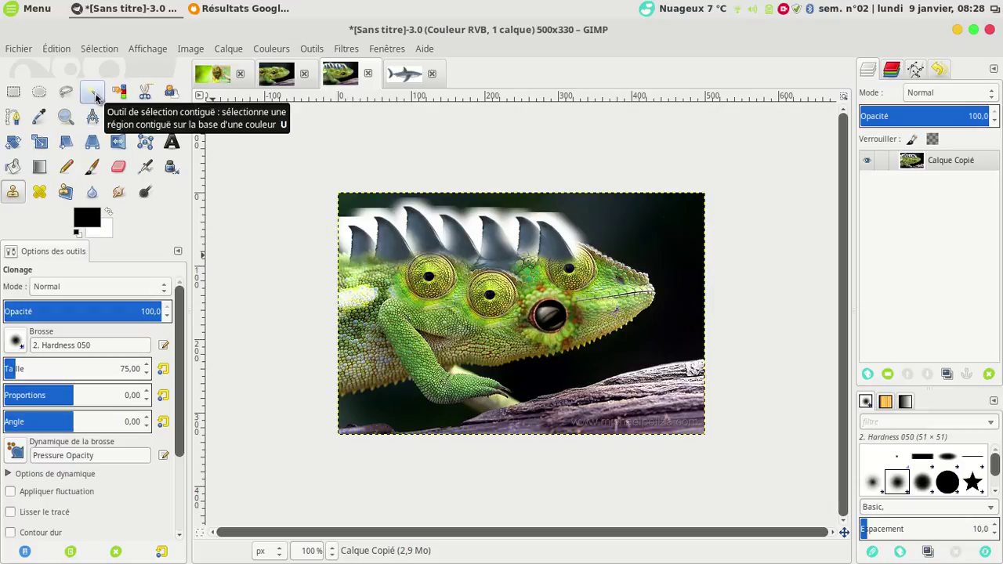
Step: Fuzzy-select the dark background beside the chameleon's head and bucket-fill it white
{"action": "left_click", "coordinate": [92, 94]}
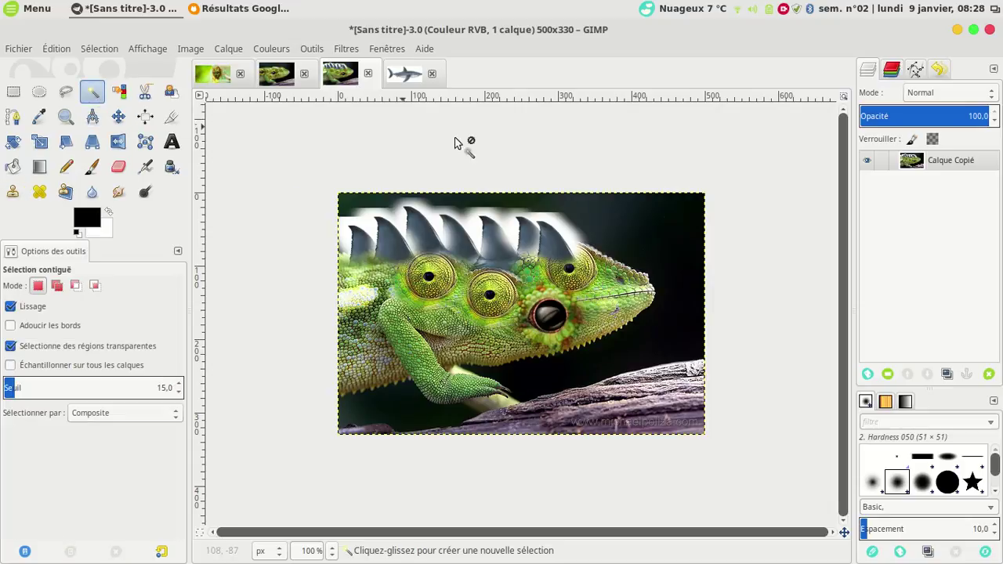
{"action": "left_click", "coordinate": [675, 330]}
{"action": "left_click", "coordinate": [14, 167]}
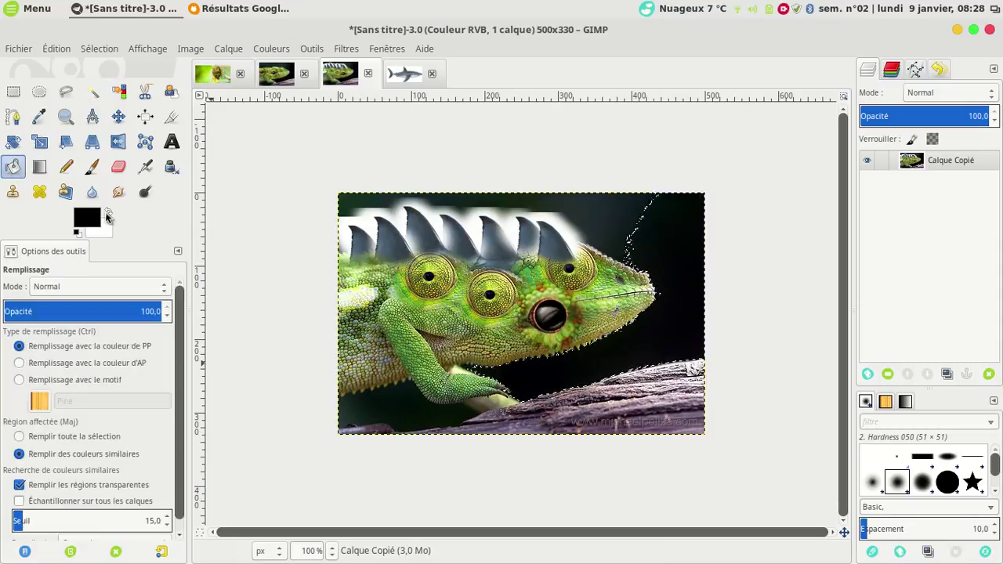
{"action": "left_click", "coordinate": [109, 213]}
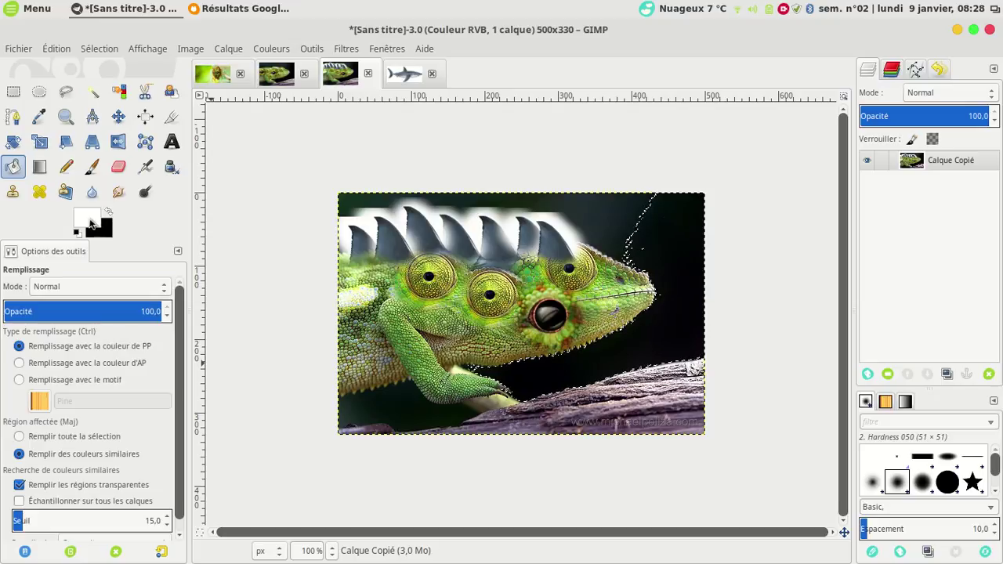
{"action": "left_click", "coordinate": [670, 336]}
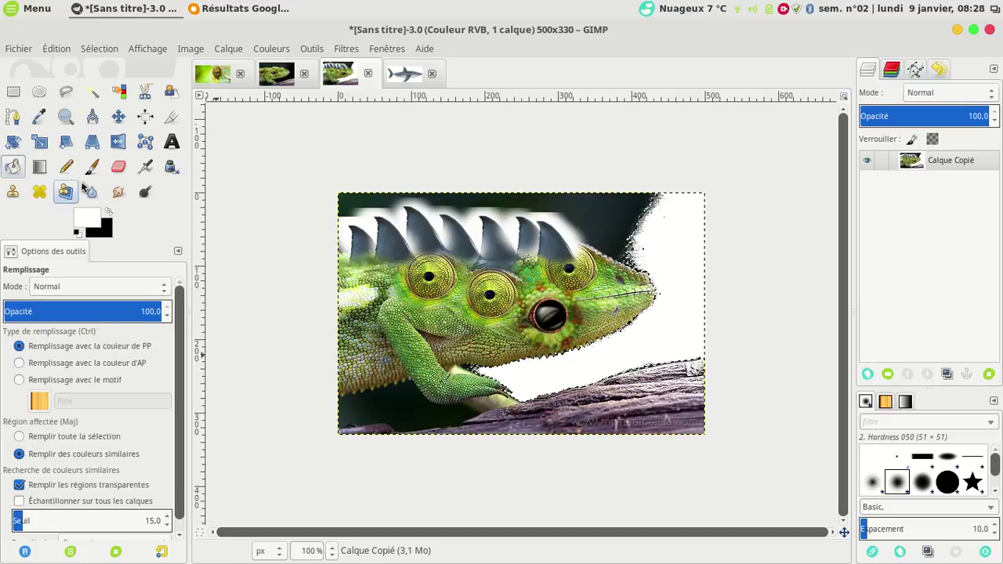
Step: Select the dark patches along the top edge and fill them white
{"action": "left_click", "coordinate": [93, 92]}
{"action": "left_click", "coordinate": [605, 218]}
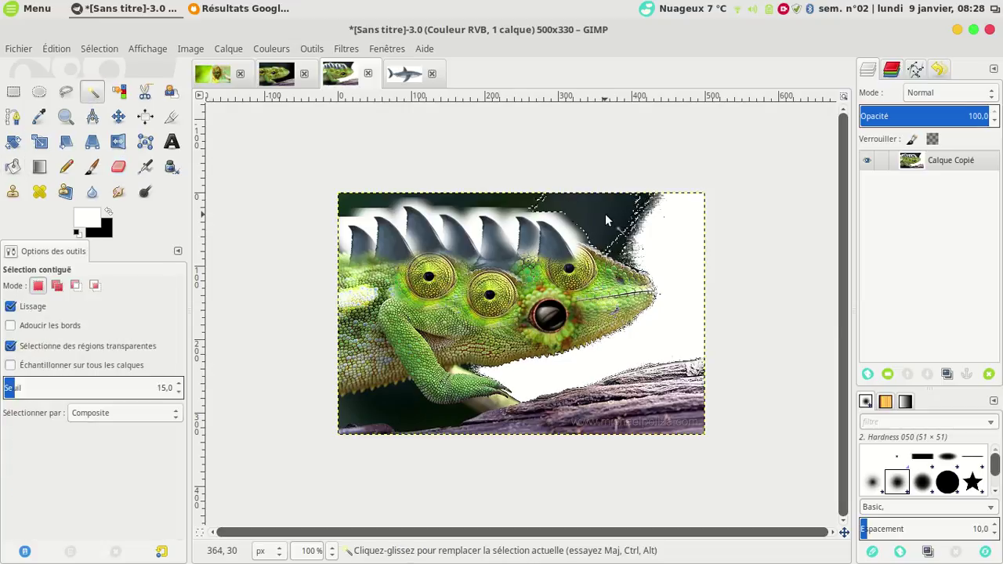
{"action": "key", "text": "shift"}
{"action": "left_click_drag", "start_coordinate": [504, 203], "coordinate": [394, 206]}
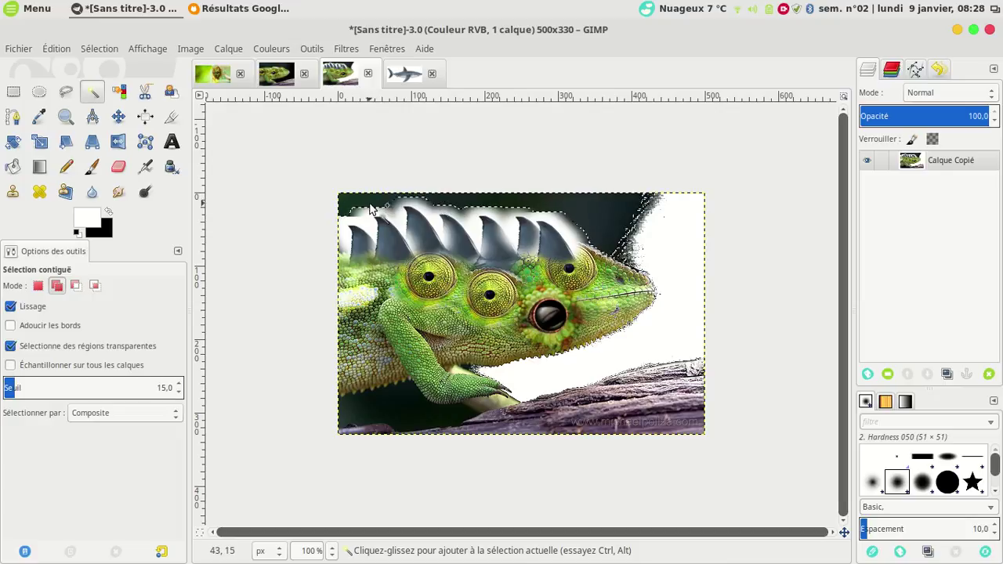
{"action": "left_click", "coordinate": [13, 166]}
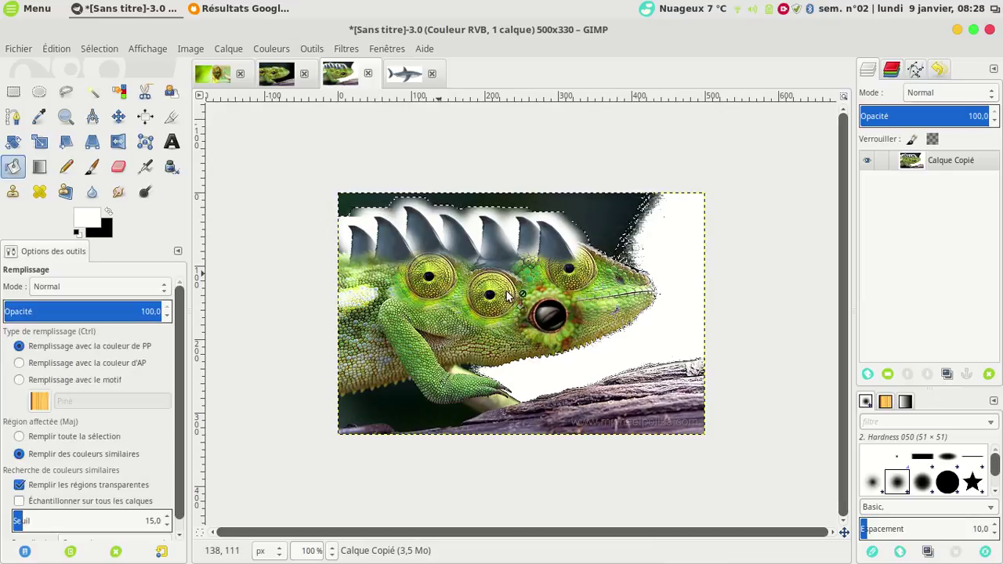
{"action": "left_click", "coordinate": [589, 213]}
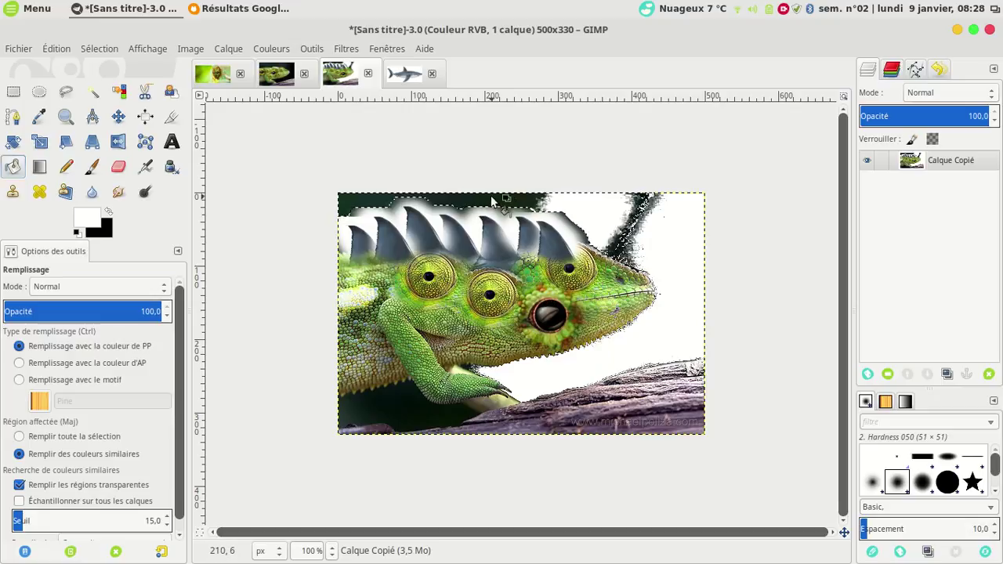
{"action": "left_click", "coordinate": [513, 206]}
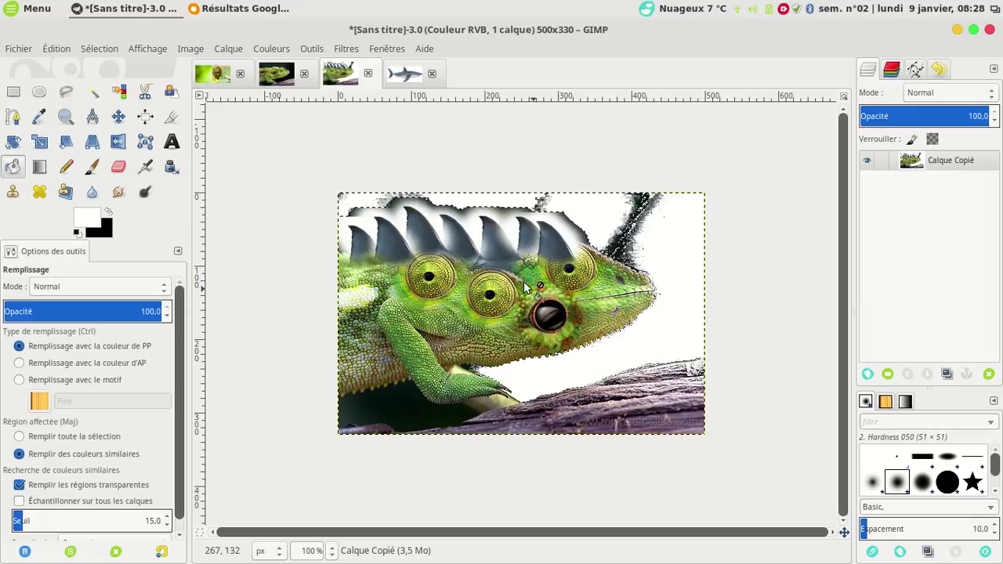
Step: With a size-40 white paintbrush and no selection, paint over grey fringes along the top, fins and log
{"action": "left_click", "coordinate": [92, 166]}
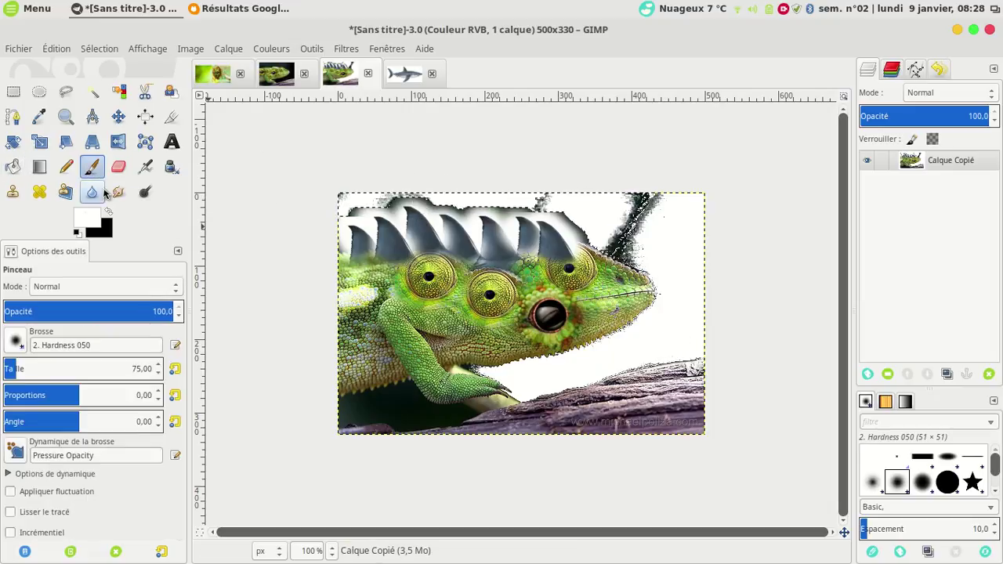
{"action": "left_click", "coordinate": [12, 370]}
{"action": "left_click_drag", "start_coordinate": [11, 370], "coordinate": [9, 370]}
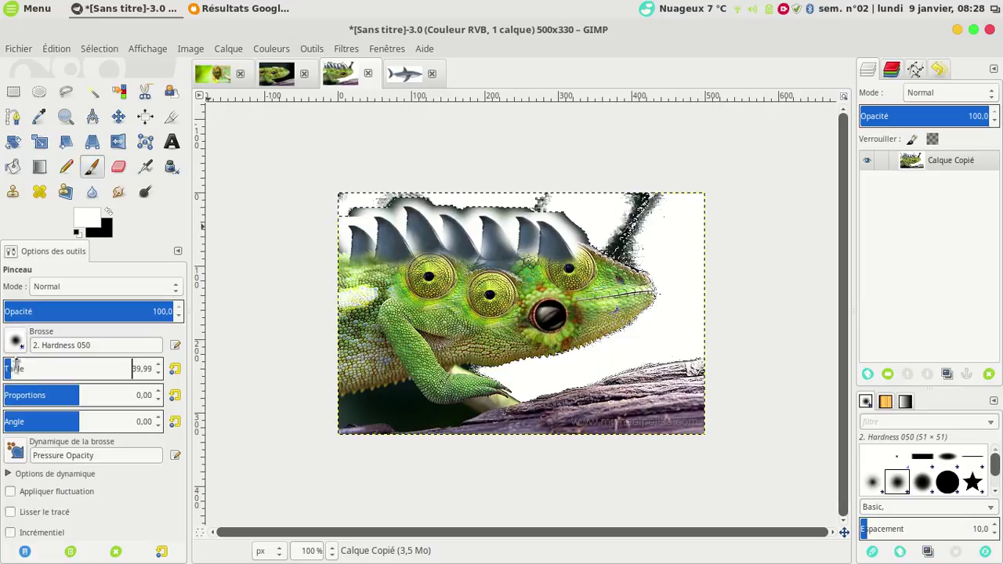
{"action": "left_click", "coordinate": [357, 218]}
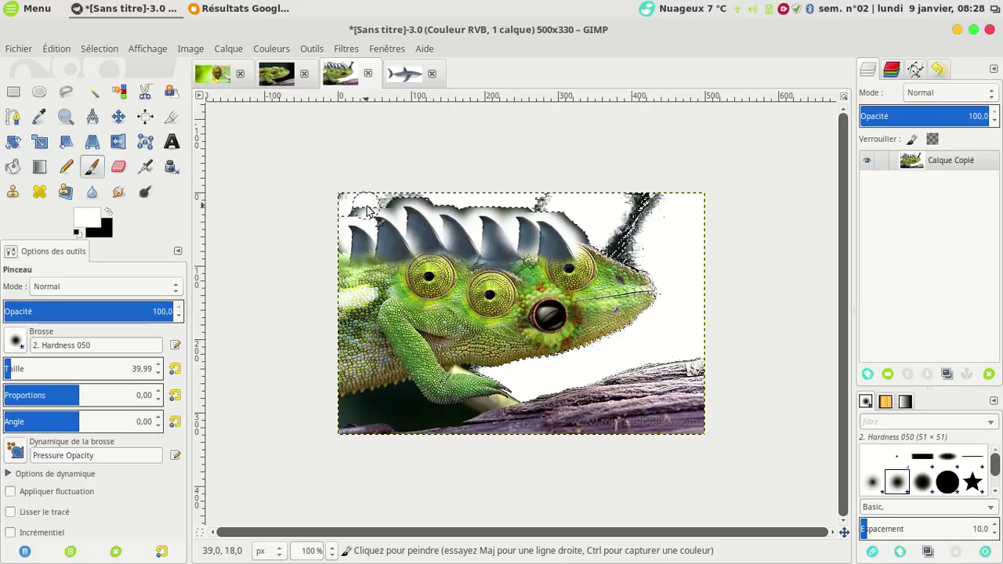
{"action": "left_click", "coordinate": [56, 49]}
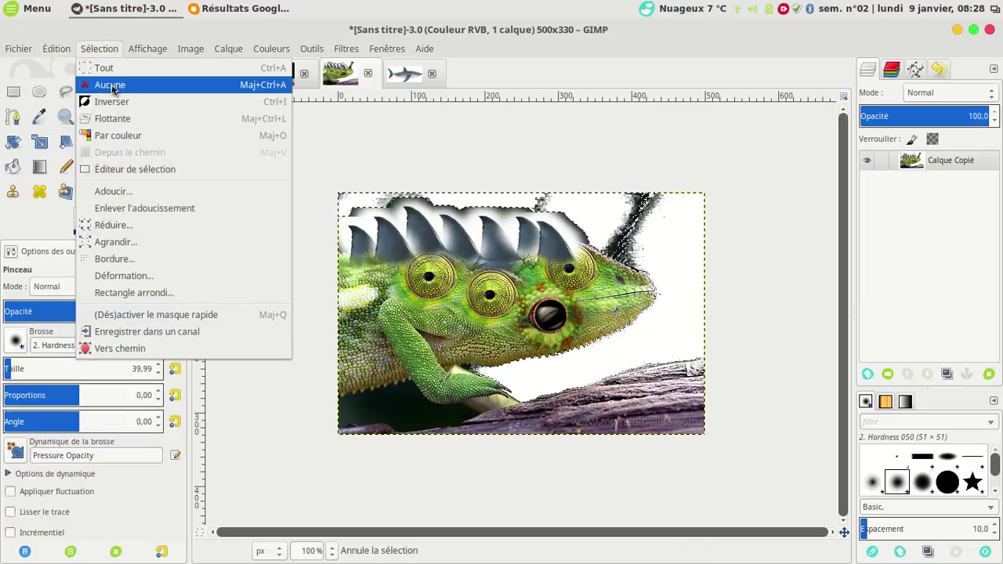
{"action": "left_click", "coordinate": [117, 89]}
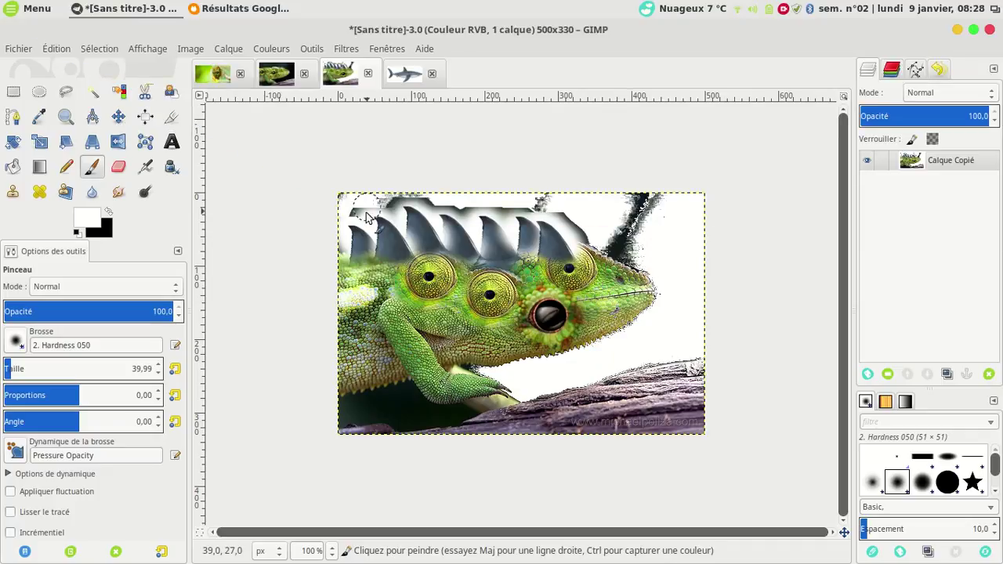
{"action": "mouse_move", "coordinate": [367, 210]}
{"action": "left_mouse_down"}
{"action": "mouse_move", "coordinate": [576, 211]}
{"action": "mouse_move", "coordinate": [534, 206]}
{"action": "mouse_move", "coordinate": [603, 249]}
{"action": "mouse_move", "coordinate": [637, 248]}
{"action": "mouse_move", "coordinate": [638, 215]}
{"action": "mouse_move", "coordinate": [657, 205]}
{"action": "mouse_move", "coordinate": [629, 217]}
{"action": "mouse_move", "coordinate": [631, 240]}
{"action": "mouse_move", "coordinate": [616, 249]}
{"action": "mouse_move", "coordinate": [609, 240]}
{"action": "mouse_move", "coordinate": [654, 271]}
{"action": "mouse_move", "coordinate": [637, 263]}
{"action": "left_mouse_up"}
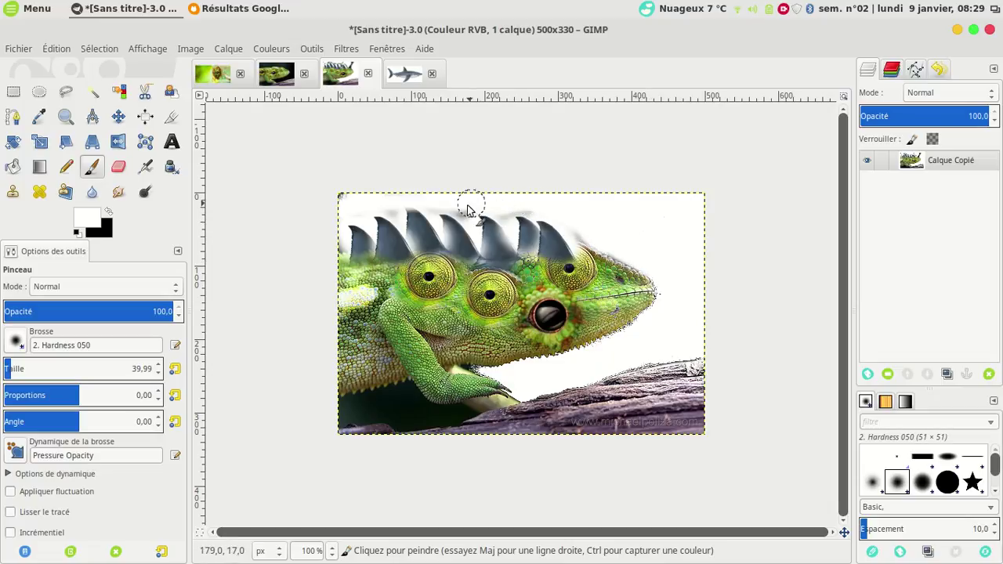
{"action": "mouse_move", "coordinate": [423, 205]}
{"action": "left_mouse_down"}
{"action": "mouse_move", "coordinate": [369, 196]}
{"action": "mouse_move", "coordinate": [342, 204]}
{"action": "mouse_move", "coordinate": [338, 253]}
{"action": "left_mouse_up"}
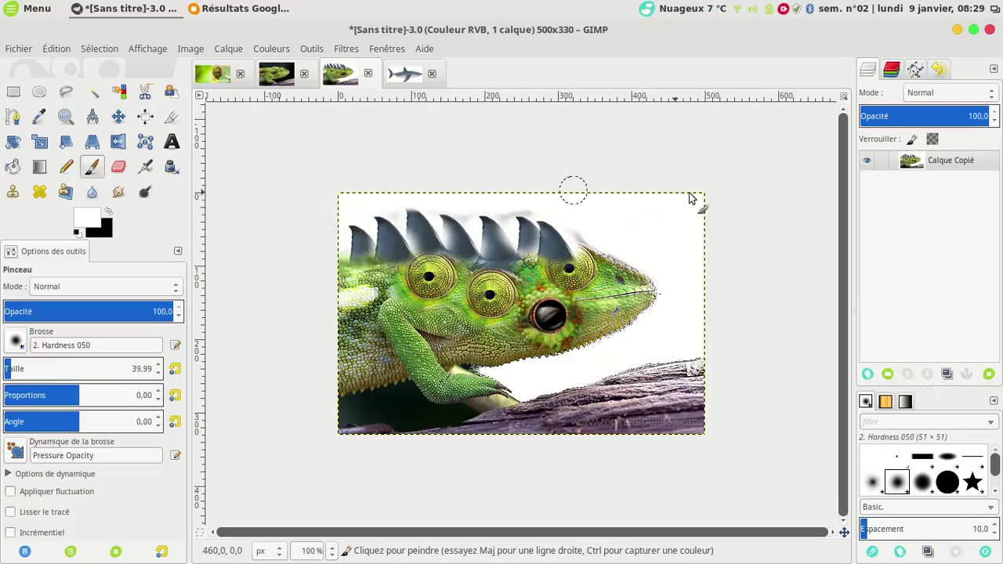
{"action": "left_click_drag", "start_coordinate": [614, 384], "coordinate": [649, 368]}
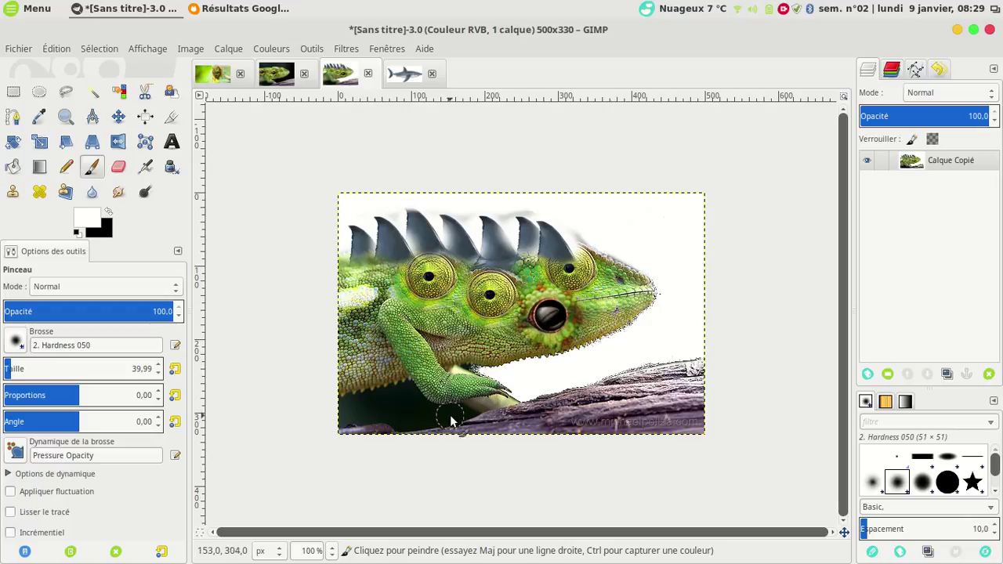